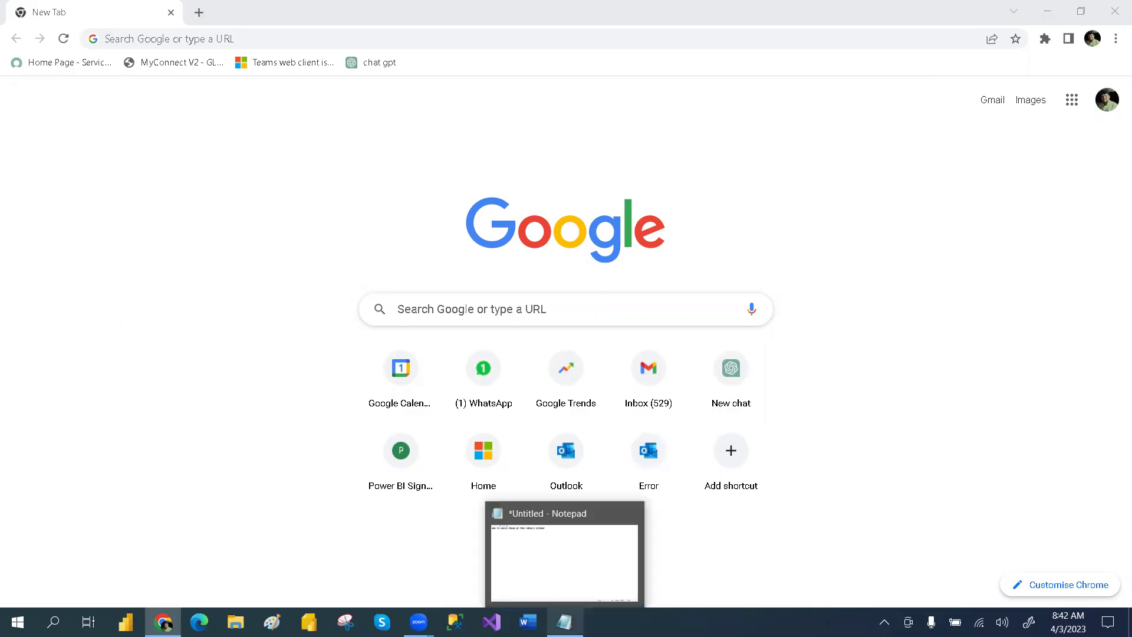
In Notepad, push the heading 'HOW TO CREATE POWER BI FREE SERVICE ACCOUNT' down two lines and indent it with a tab.
{"action": "left_click", "coordinate": [564, 622]}
{"action": "left_click", "coordinate": [6, 47]}
{"action": "key", "text": "Return"}
{"action": "key", "text": "Return"}
{"action": "key", "text": "Tab"}
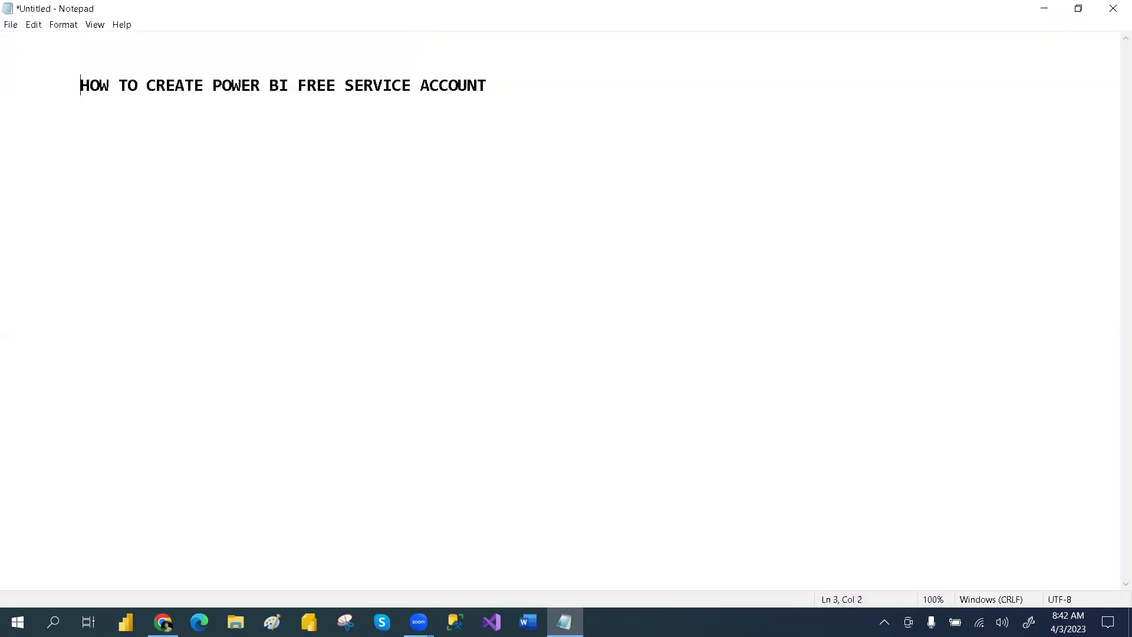
{"action": "left_click_drag", "start_coordinate": [81, 85], "coordinate": [495, 83]}
{"action": "left_click", "coordinate": [491, 85]}
{"action": "key", "text": "Return"}
{"action": "key", "text": "Return"}
{"action": "left_click_drag", "start_coordinate": [72, 86], "coordinate": [494, 84]}
{"action": "left_click", "coordinate": [494, 83]}
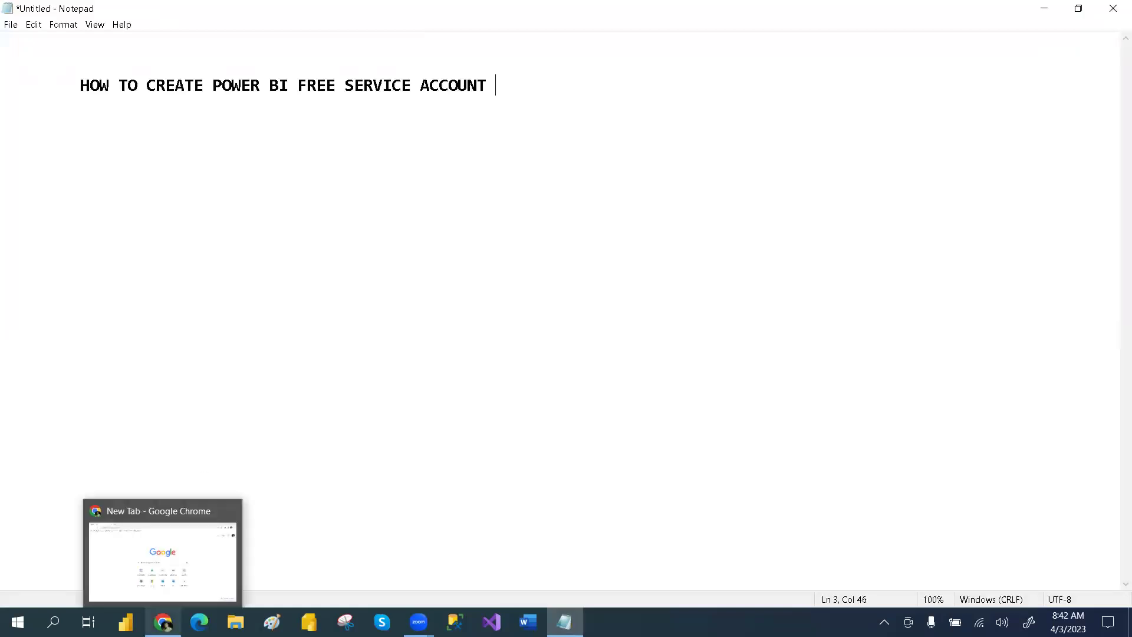
{"action": "left_click", "coordinate": [164, 623]}
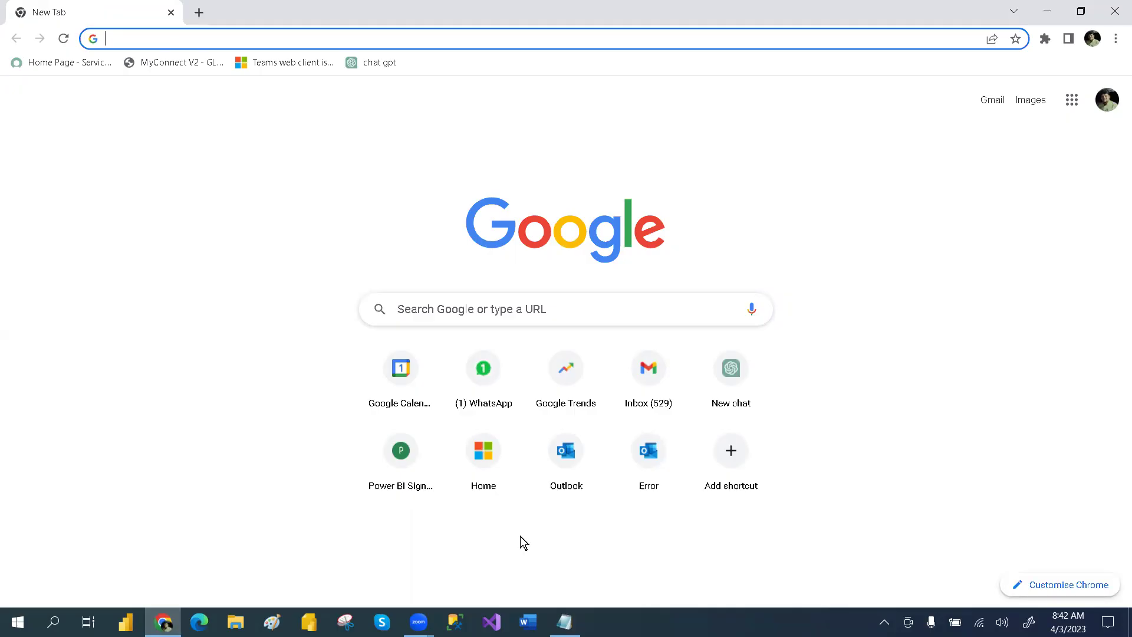
{"action": "left_click", "coordinate": [564, 622]}
Add a new tab-indented line below the heading reading 'ORGIN'.
{"action": "key", "text": "Return"}
{"action": "key", "text": "Return"}
{"action": "key", "text": "Return"}
{"action": "key", "text": "Tab"}
{"action": "type", "text": "ORGIN"}
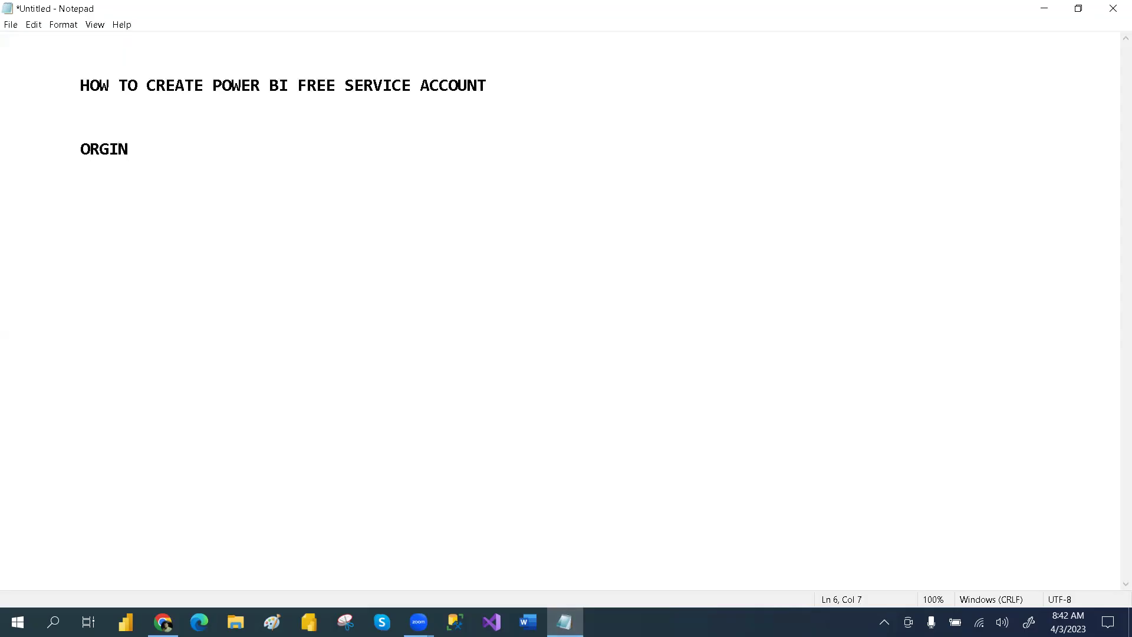
{"action": "type", "text": "A"}
{"action": "key", "text": "BackSpace"}
{"action": "key", "text": "BackSpace"}
{"action": "key", "text": "BackSpace"}
Move the ORG line down one line, indenting both it and the blank line above.
{"action": "left_click_drag", "start_coordinate": [77, 148], "coordinate": [130, 150]}
{"action": "left_click", "coordinate": [130, 150]}
{"action": "left_click", "coordinate": [72, 147]}
{"action": "key", "text": "Return"}
{"action": "key", "text": "Tab"}
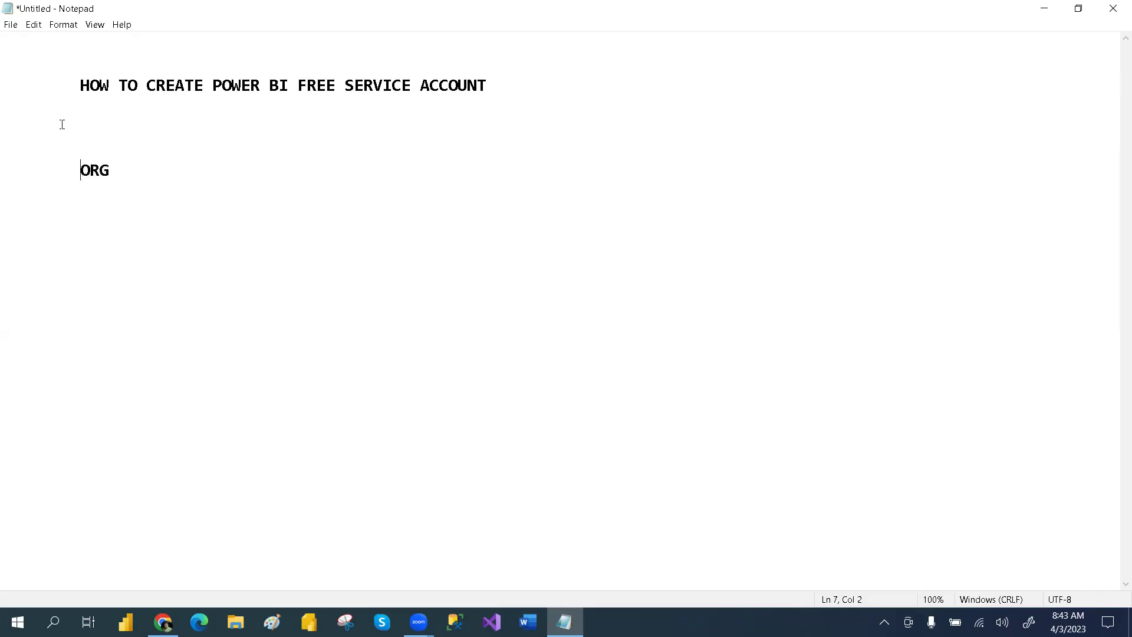
{"action": "key", "text": "Tab"}
Complete the line as 'ORG ACCOUNT :--' and switch back to the browser.
{"action": "left_click_drag", "start_coordinate": [80, 172], "coordinate": [114, 174]}
{"action": "left_click", "coordinate": [114, 174]}
{"action": "type", "text": "ACCOUNT "}
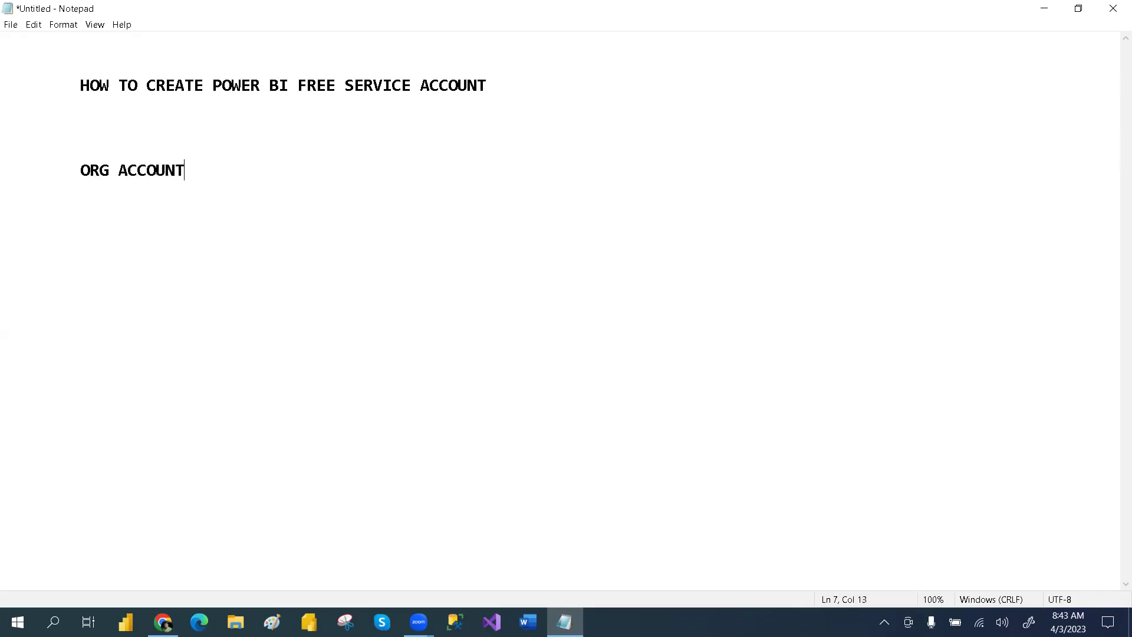
{"action": "type", "text": ":--"}
{"action": "key", "text": "alt+Tab"}
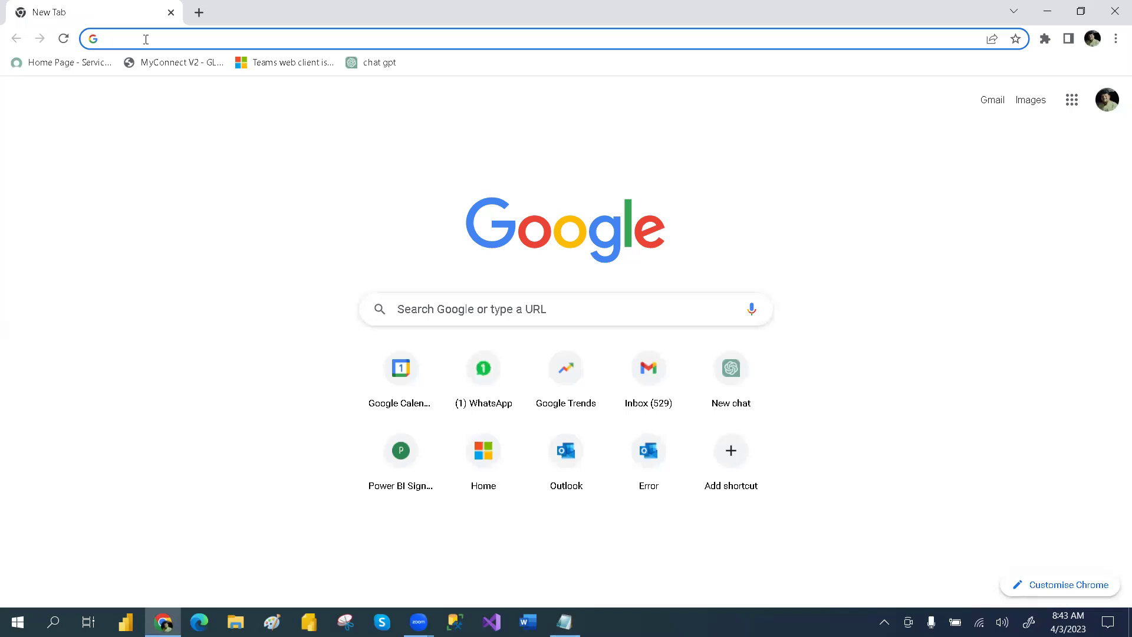
Search for temp mail, open temp-mail.org, and select its generated temporary address to copy.
{"action": "type", "text": "TE"}
{"action": "key", "text": "Return"}
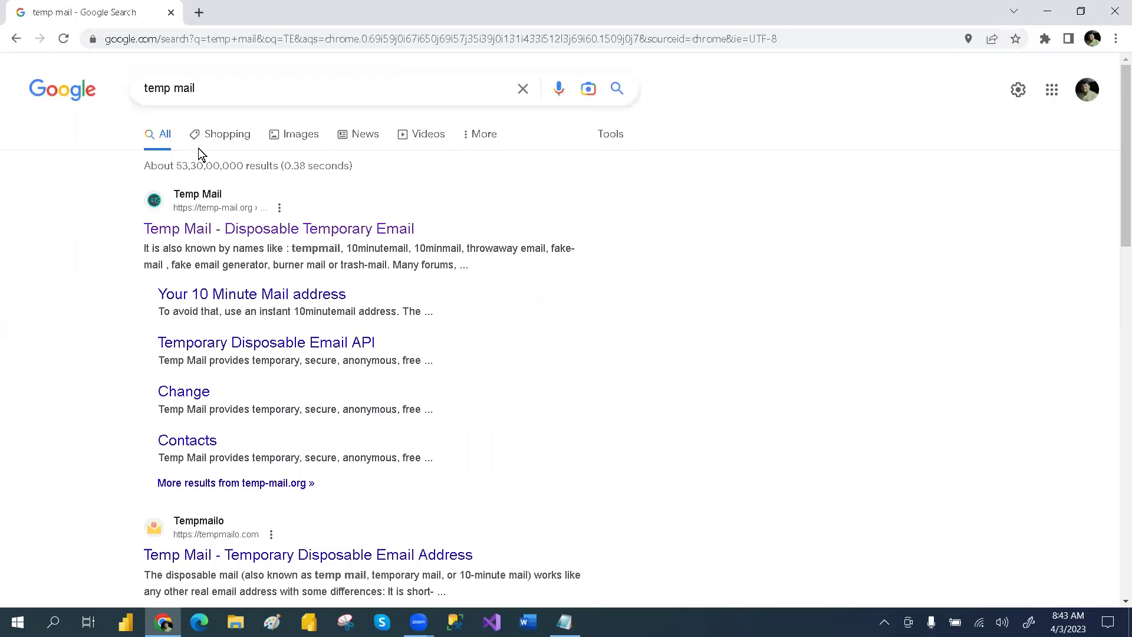
{"action": "left_click", "coordinate": [260, 230]}
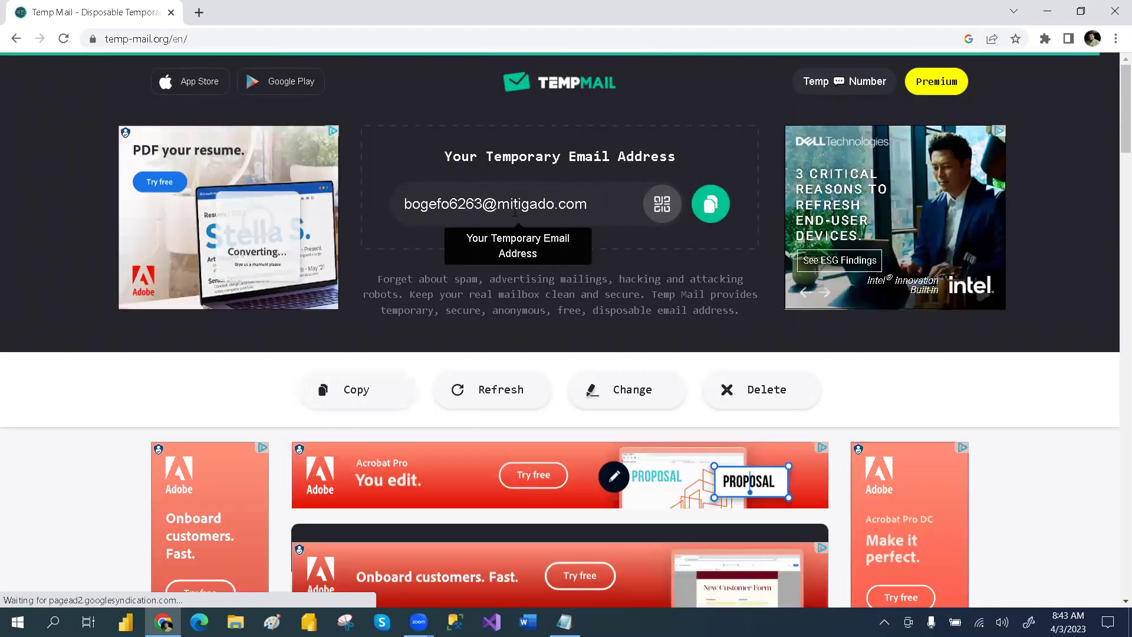
{"action": "triple_click", "coordinate": [515, 211]}
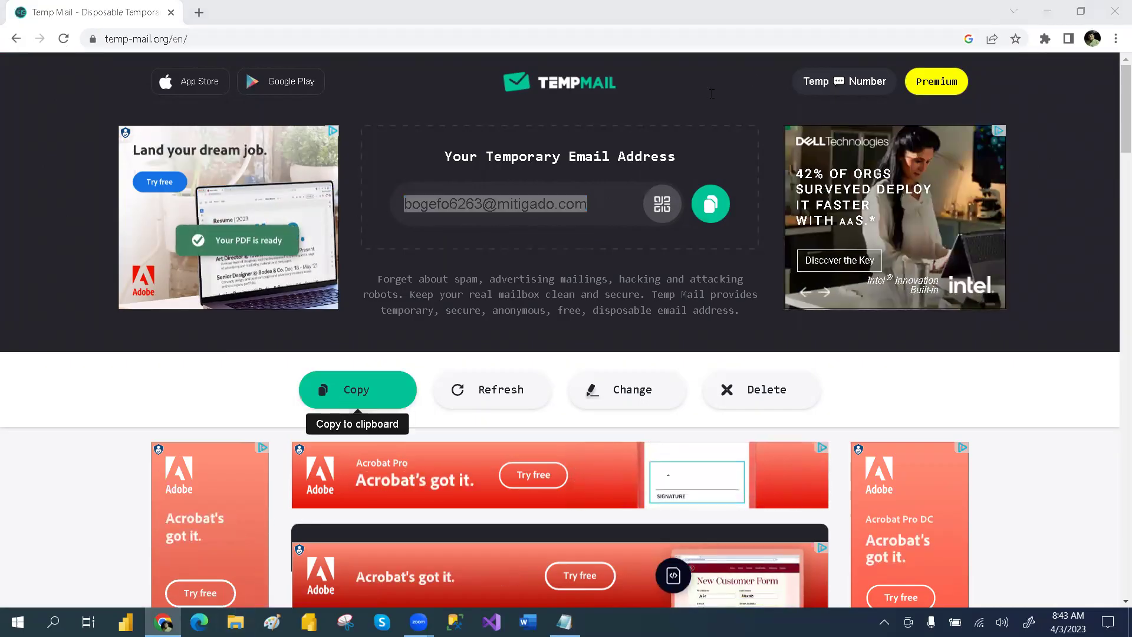
{"action": "key", "text": "super+e"}
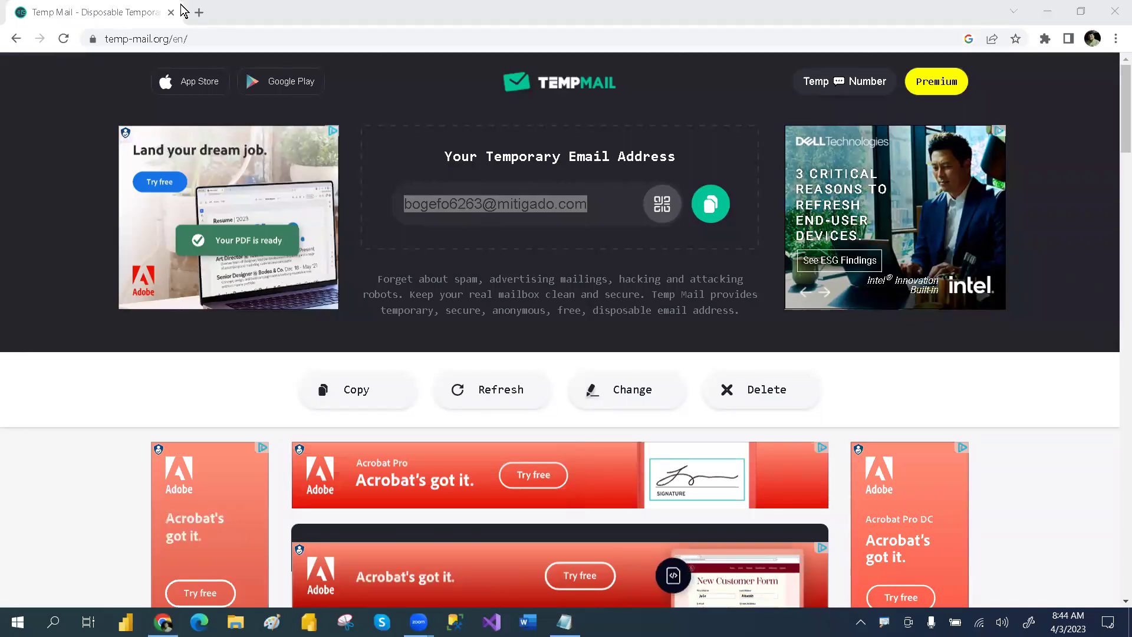
Load POWERBI.COM in a new browser tab.
{"action": "left_click", "coordinate": [200, 13]}
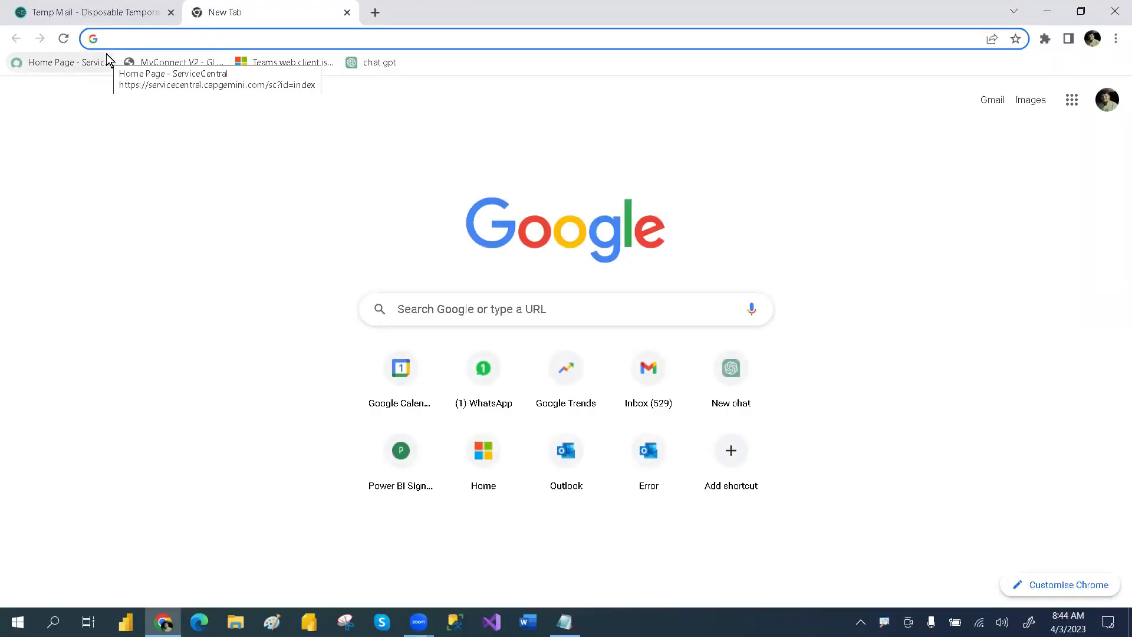
{"action": "type", "text": "POWER"}
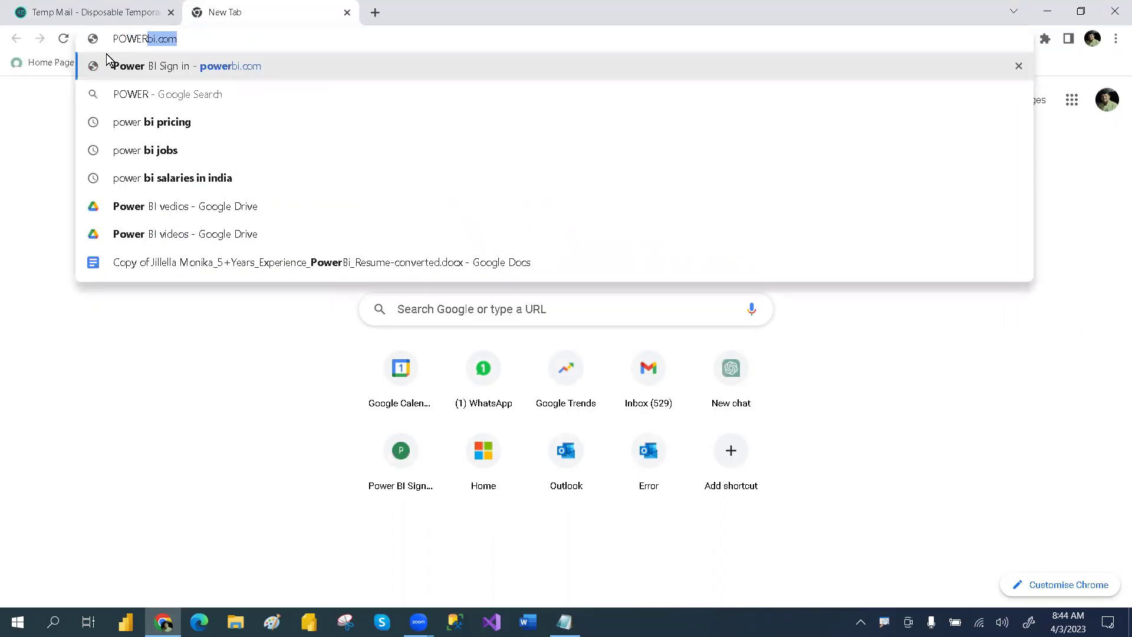
{"action": "type", "text": "BI.COM"}
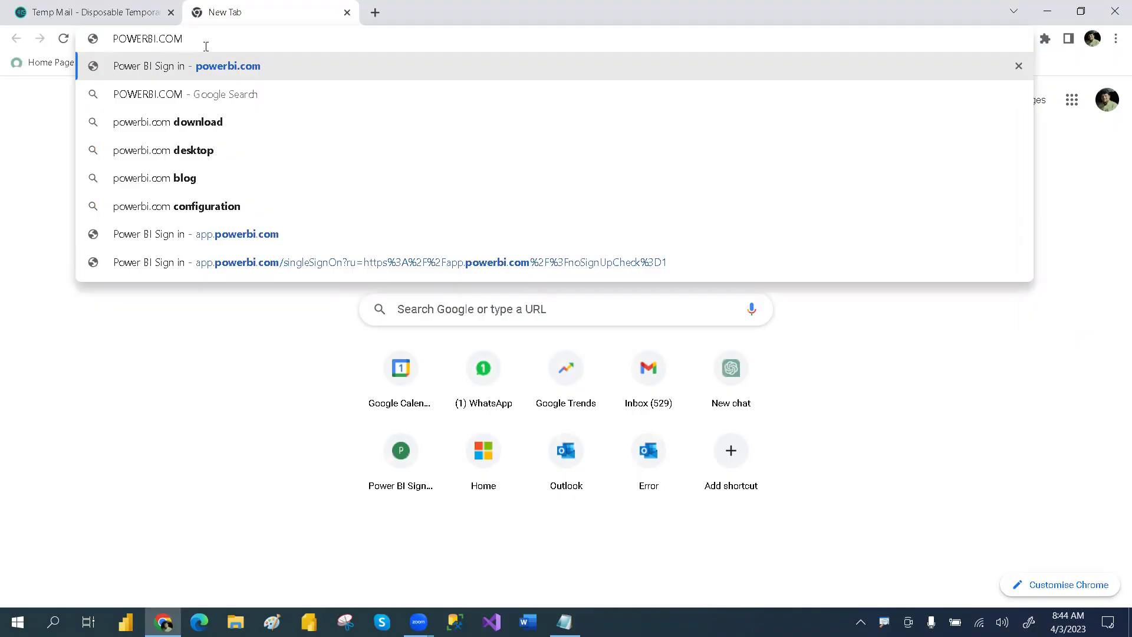
{"action": "key", "text": "Return"}
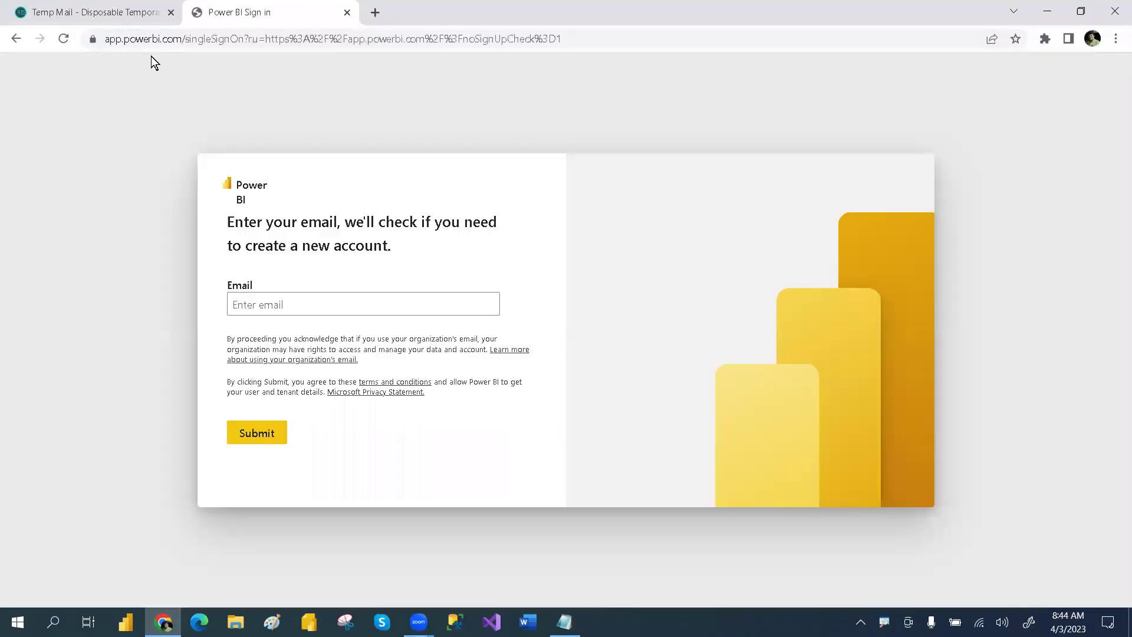
Copy the temporary address from Temp Mail and submit it in Power BI's Email field.
{"action": "left_click", "coordinate": [101, 13]}
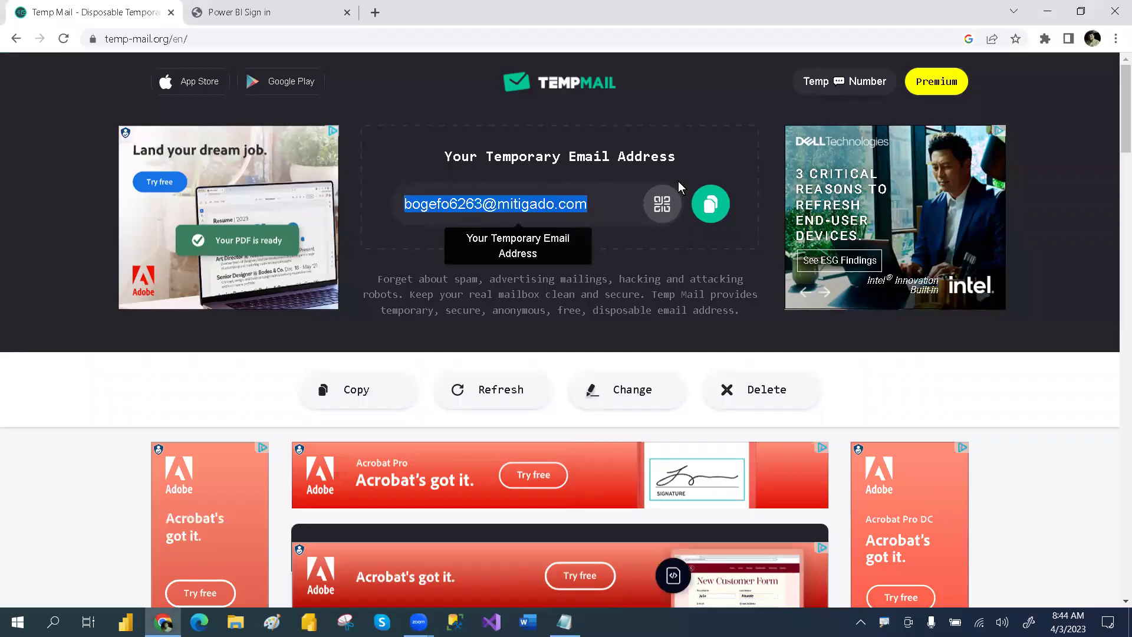
{"action": "left_click", "coordinate": [711, 204]}
{"action": "left_click", "coordinate": [244, 11]}
{"action": "left_click", "coordinate": [265, 305]}
{"action": "key", "text": "ctrl+v"}
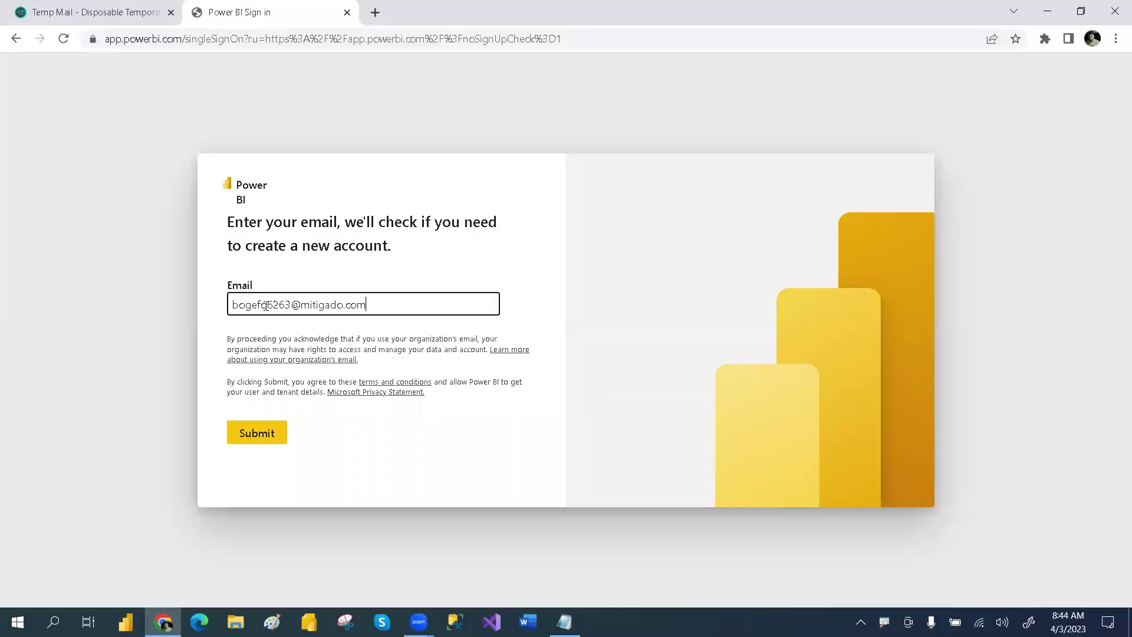
{"action": "left_click", "coordinate": [265, 435]}
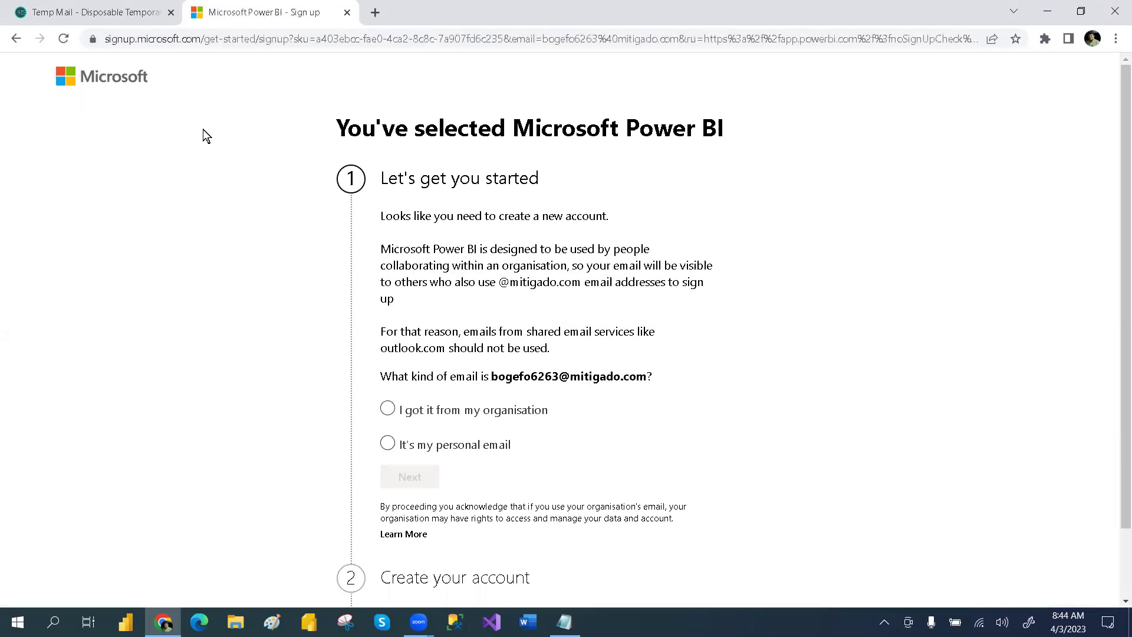
Choose 'I got it from my organisation', then fill in the Create and Confirm password fields.
{"action": "left_click", "coordinate": [457, 413]}
{"action": "left_click", "coordinate": [419, 475]}
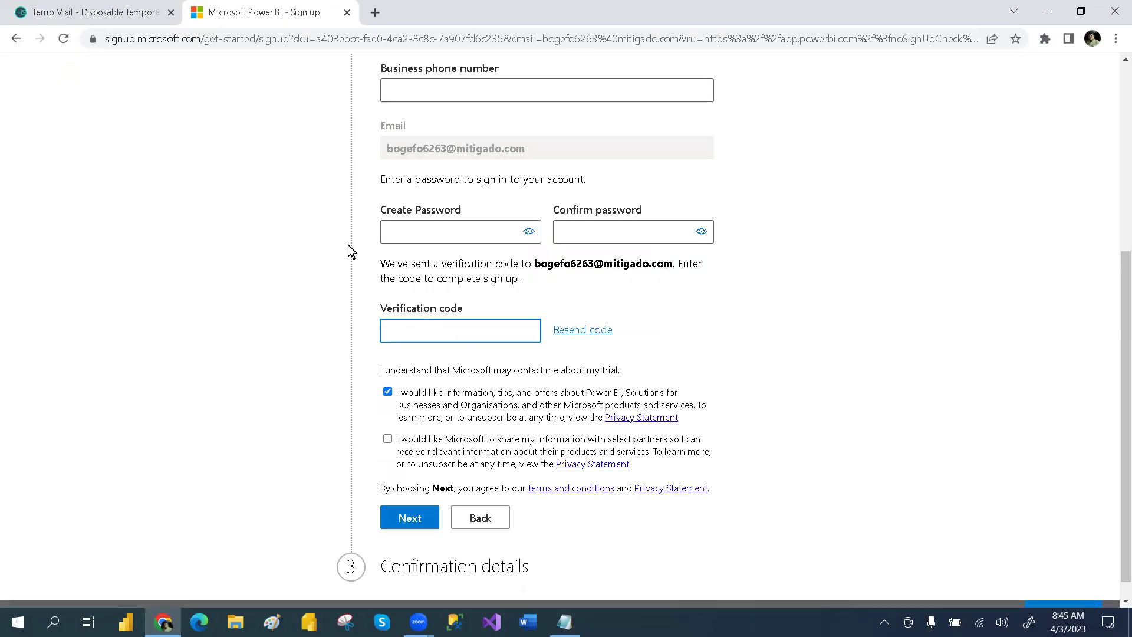
{"action": "left_click", "coordinate": [423, 229]}
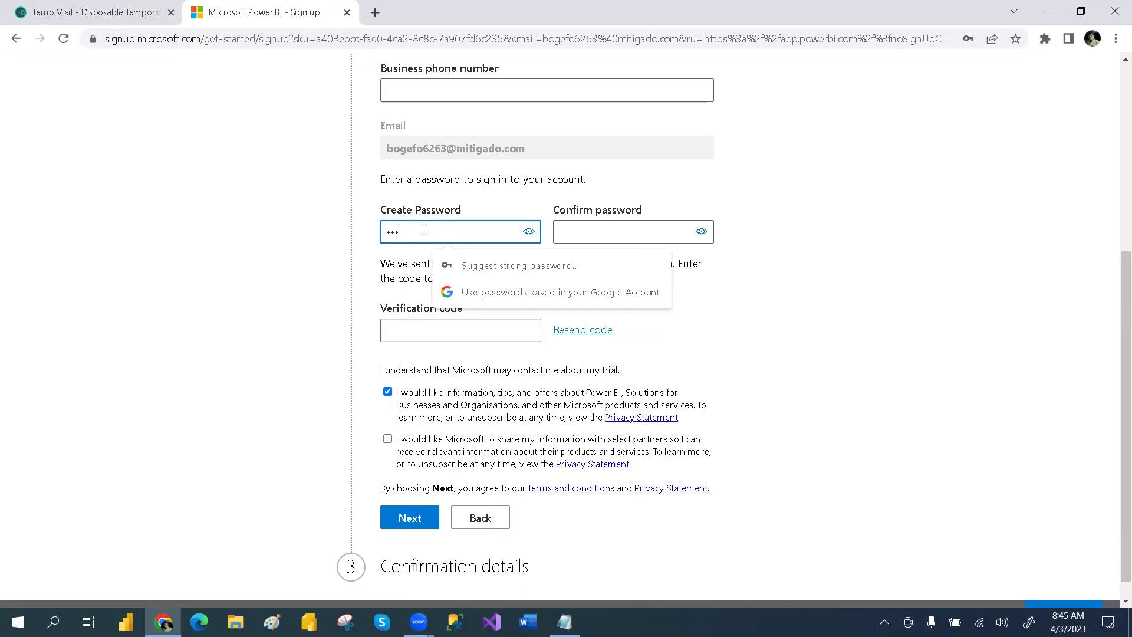
{"action": "key", "text": "BackSpace"}
{"action": "key", "text": "Tab"}
{"action": "key", "text": "Tab"}
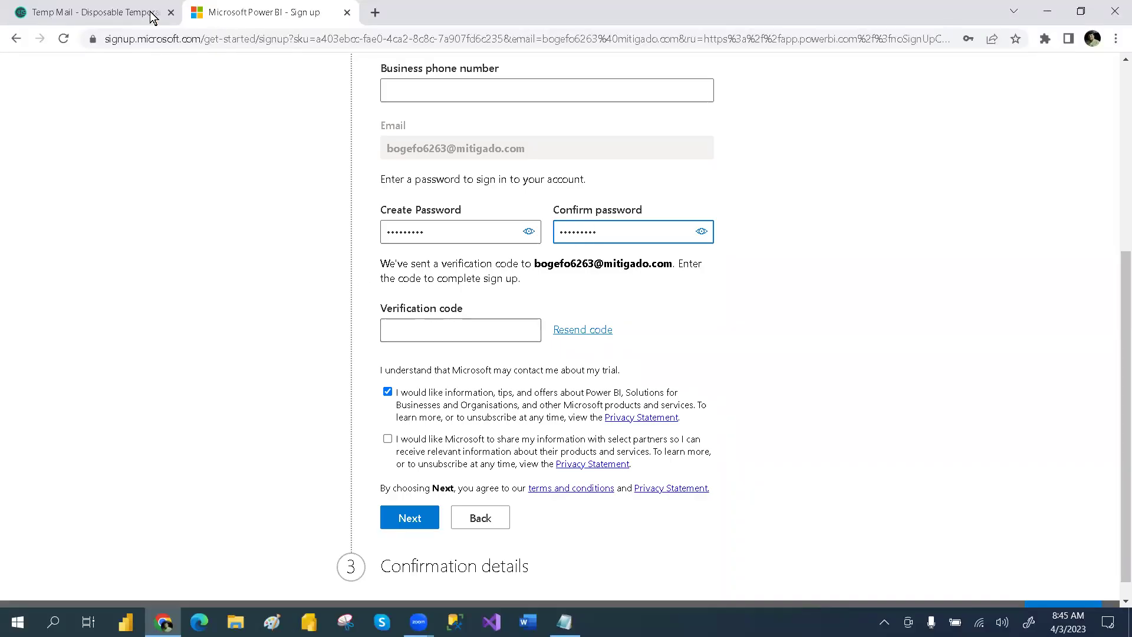
{"action": "left_click", "coordinate": [124, 12]}
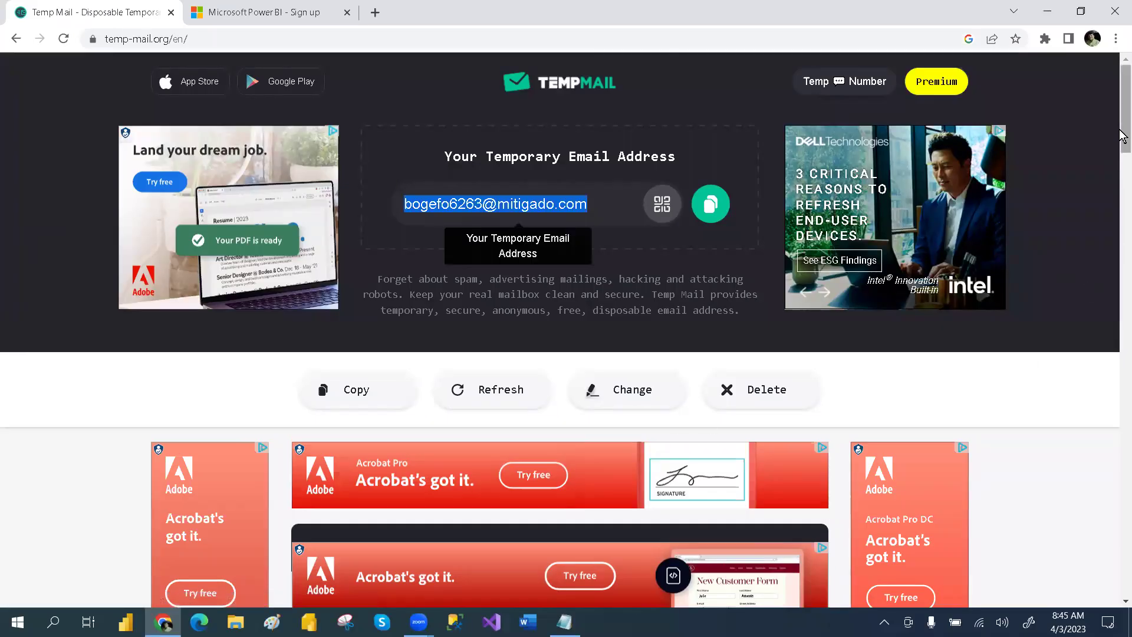
Scroll the Temp Mail inbox to the Microsoft verification code email, then return to the sign-up form.
{"action": "scroll", "coordinate": [384, 454], "scroll_direction": "down", "scroll_amount": 3}
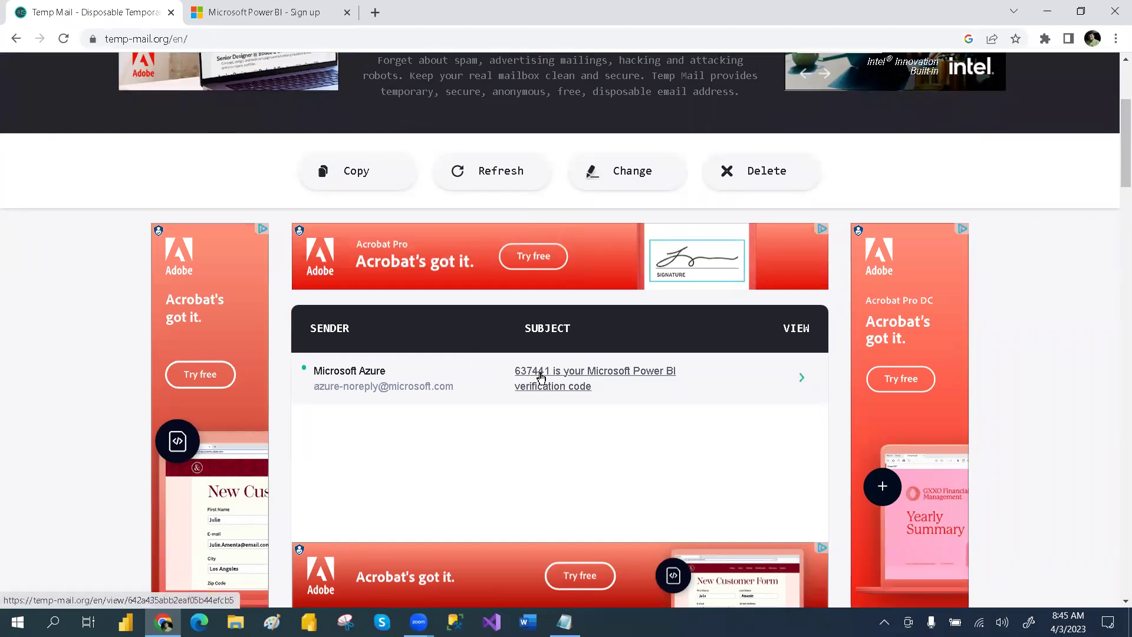
{"action": "left_click", "coordinate": [251, 11]}
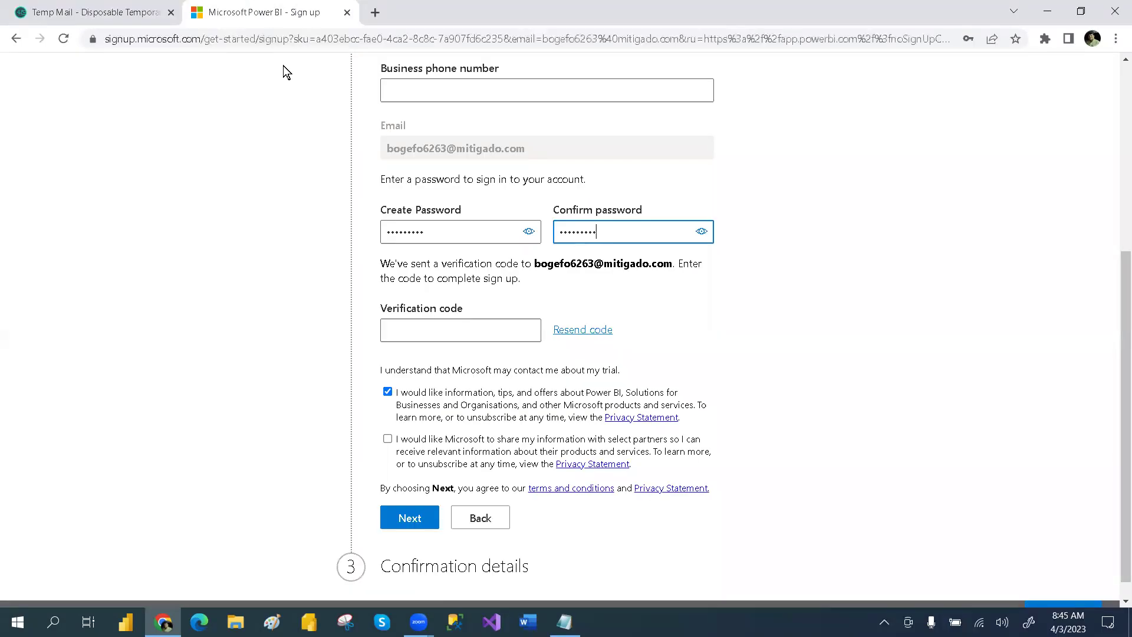
Enter the emailed verification code, then fill in the first name and surname.
{"action": "left_click", "coordinate": [398, 328]}
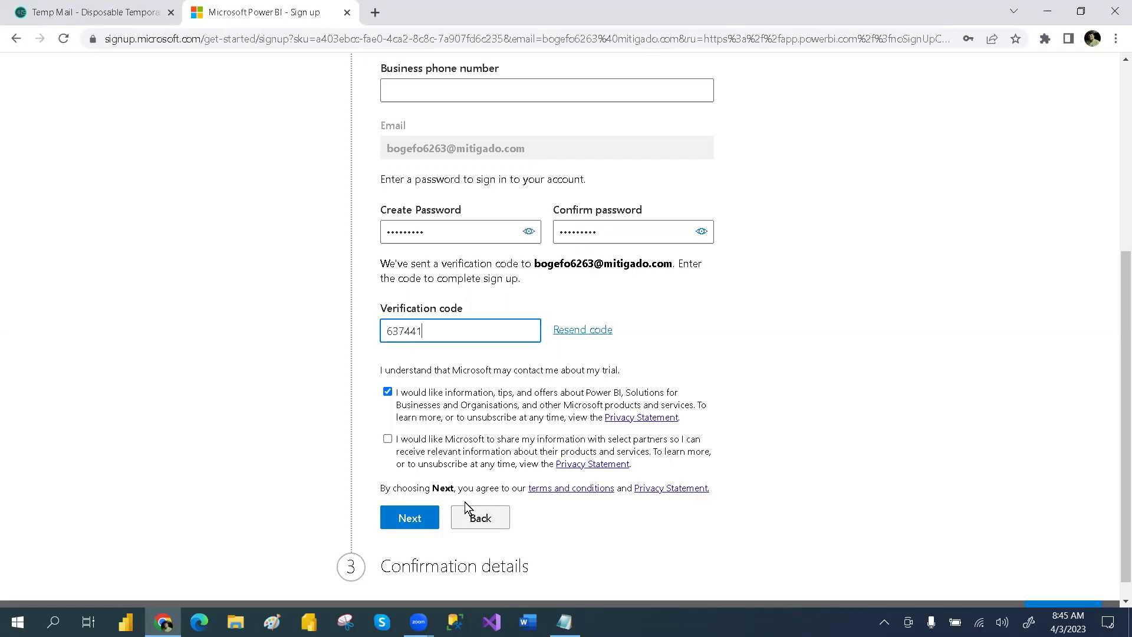
{"action": "left_click", "coordinate": [407, 519]}
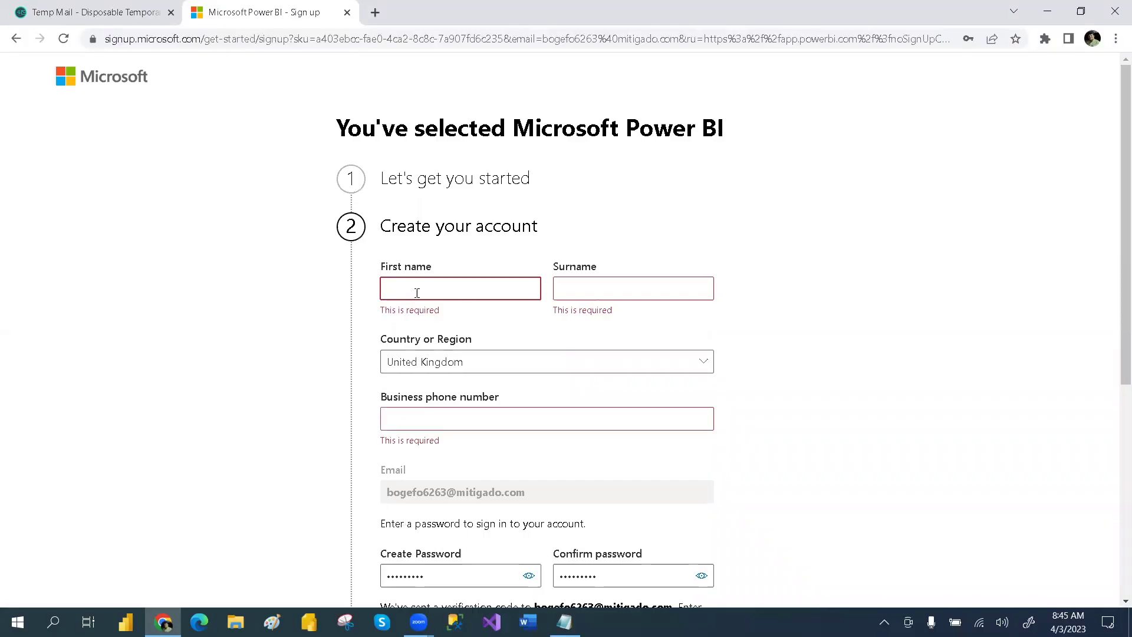
{"action": "key", "text": "Tab"}
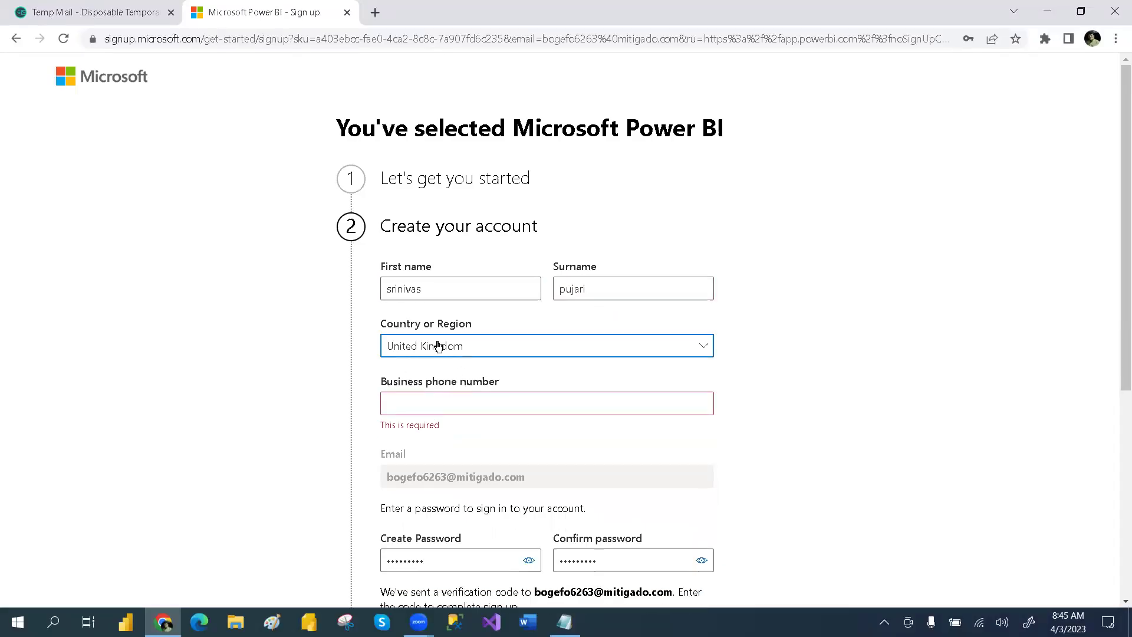
Choose India as the country and enter the business phone number.
{"action": "left_click", "coordinate": [438, 346]}
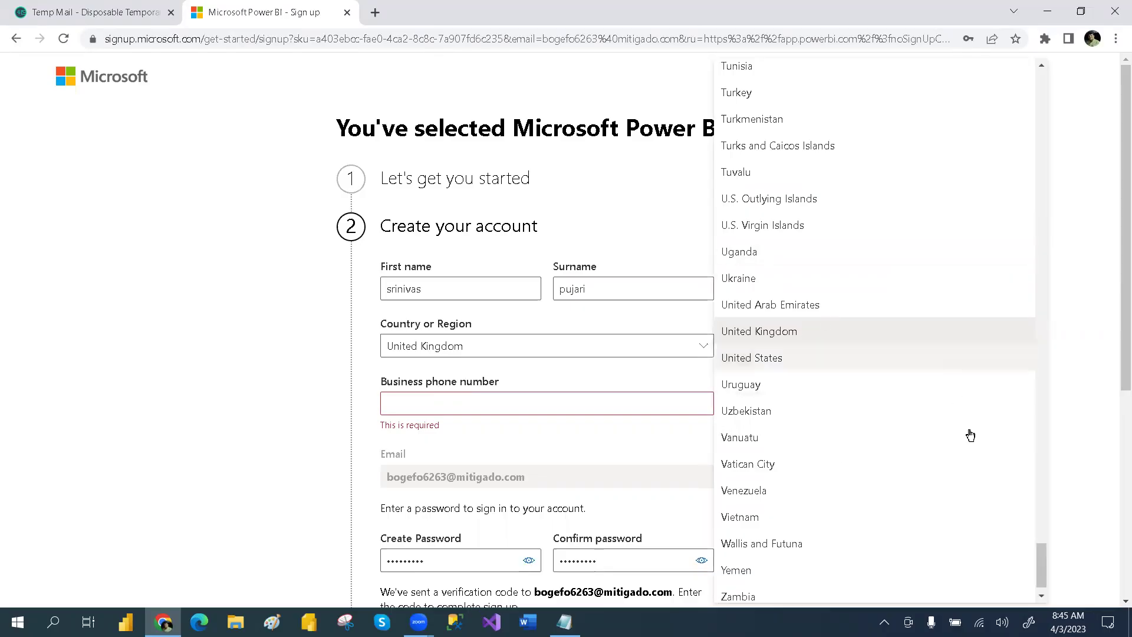
{"action": "left_click_drag", "start_coordinate": [1041, 561], "coordinate": [1043, 292]}
{"action": "left_click", "coordinate": [763, 241]}
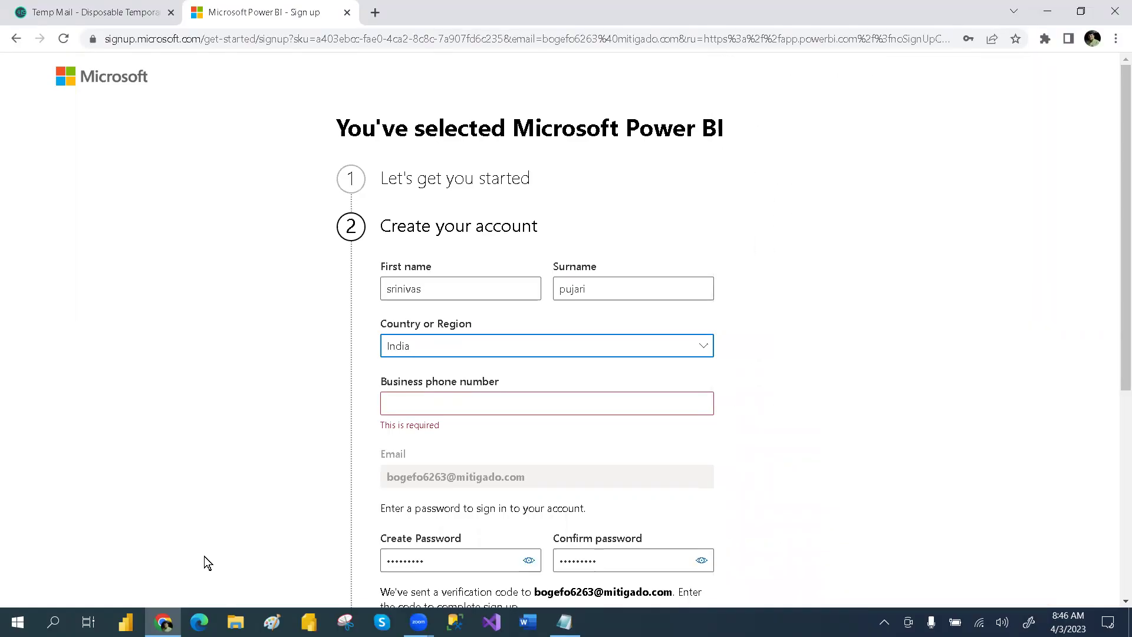
{"action": "left_click", "coordinate": [420, 399]}
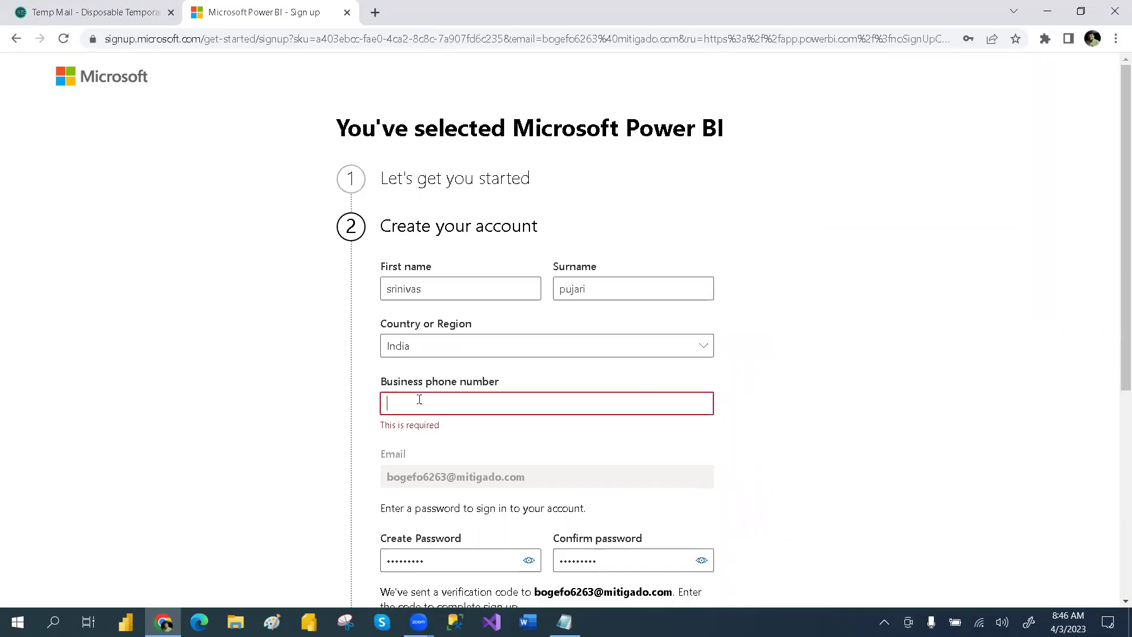
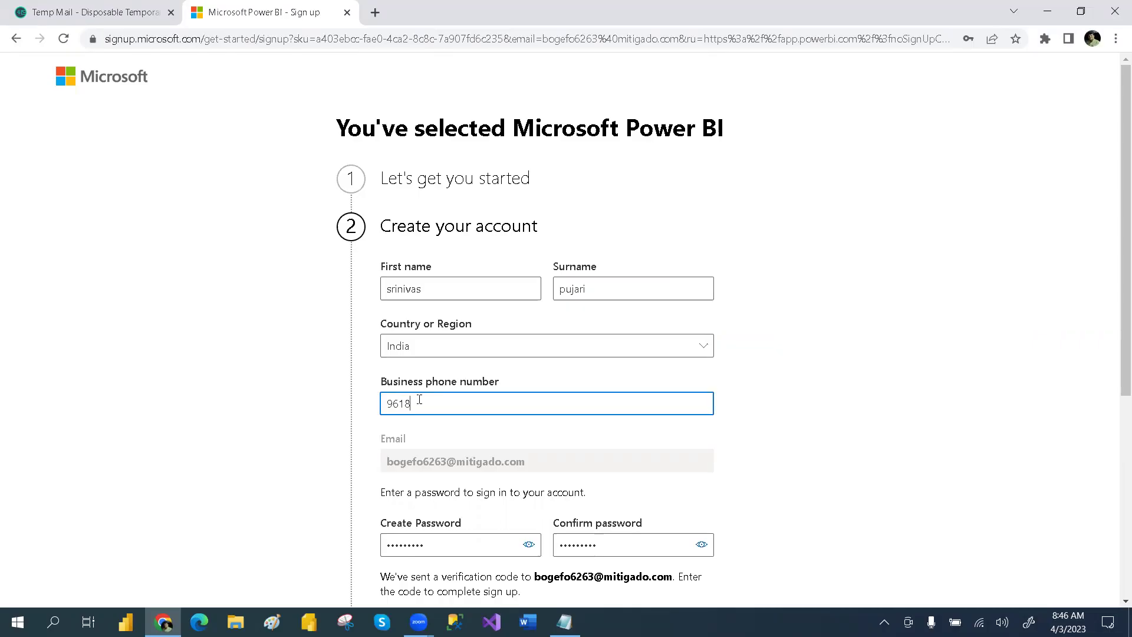
{"action": "left_click_drag", "start_coordinate": [1123, 372], "coordinate": [1122, 553]}
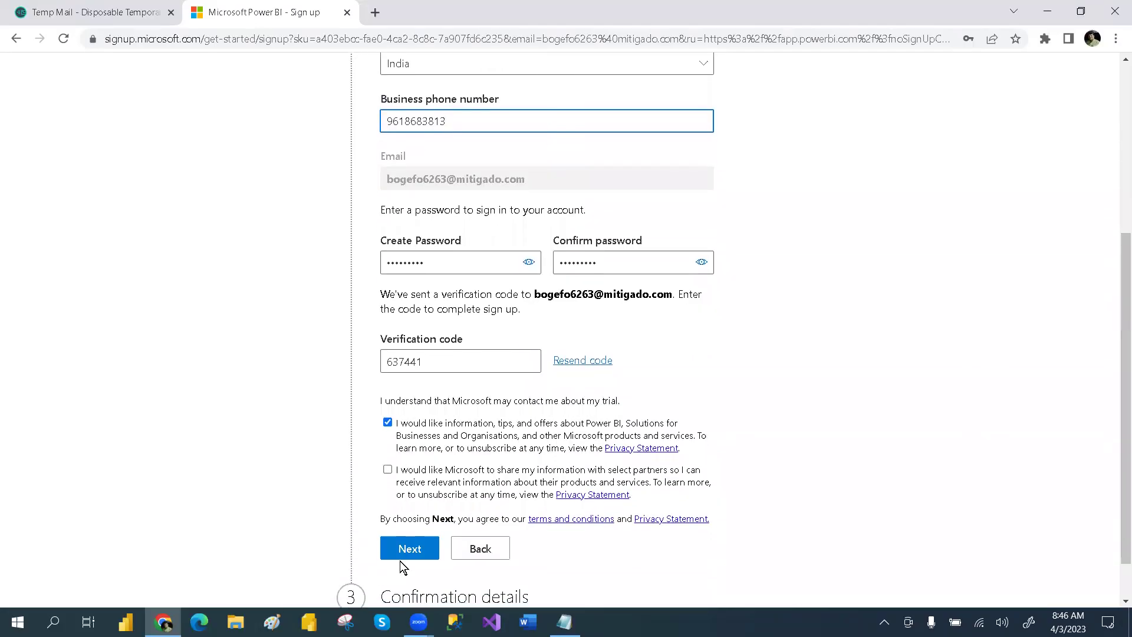
Create the account, sign in, get past Action Required, and maximize the My Sign-Ins window.
{"action": "left_click", "coordinate": [400, 550]}
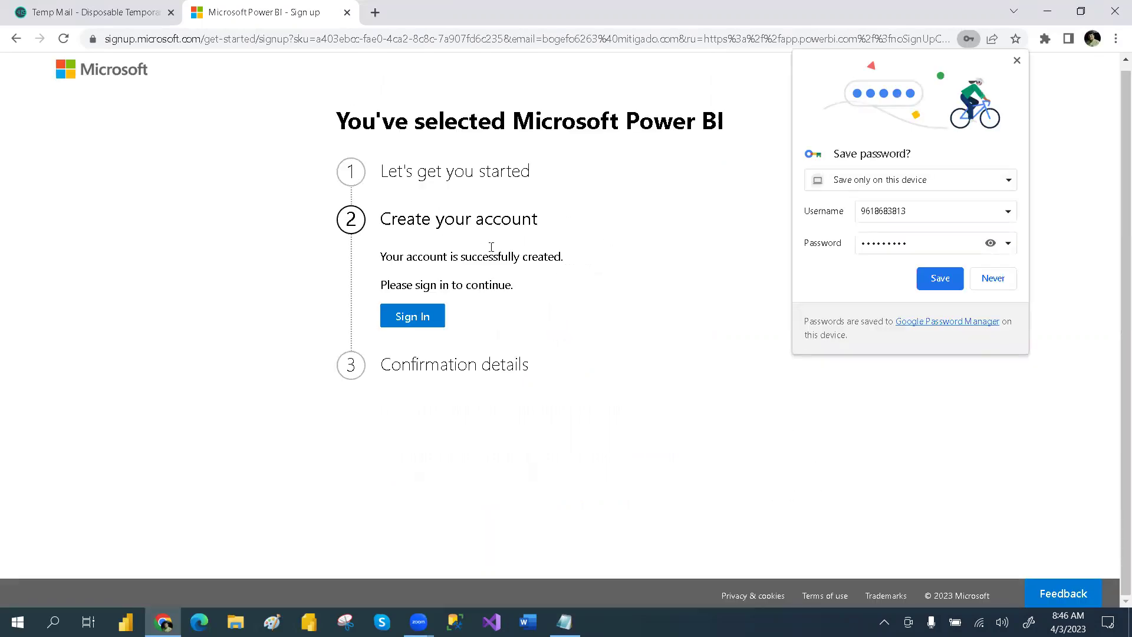
{"action": "left_click", "coordinate": [434, 326]}
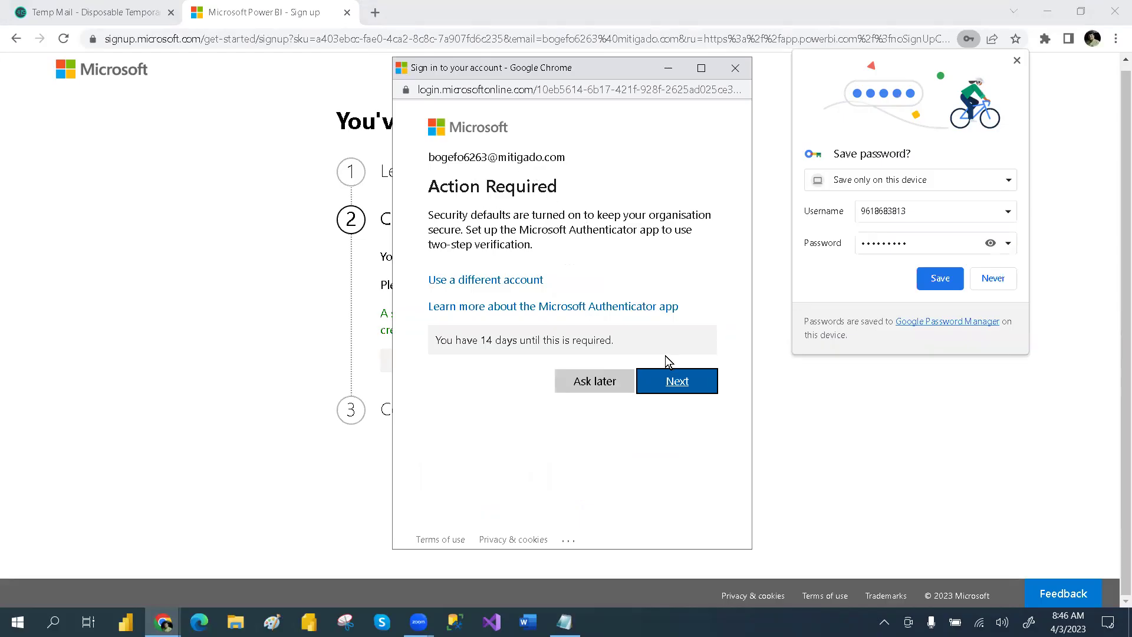
{"action": "left_click", "coordinate": [678, 381]}
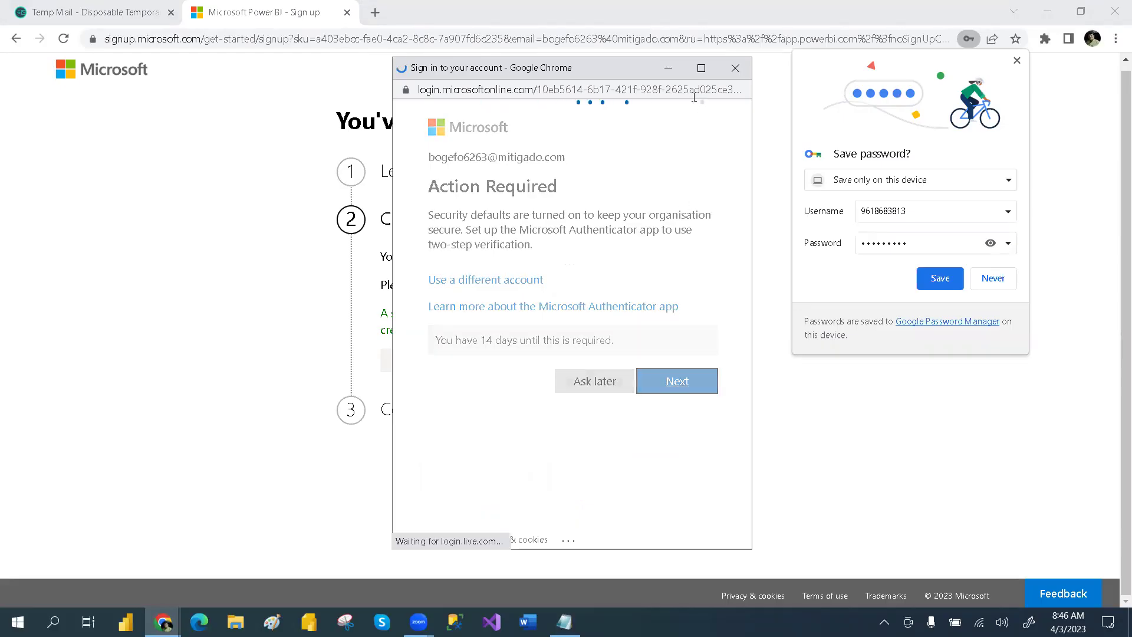
{"action": "left_click", "coordinate": [701, 68]}
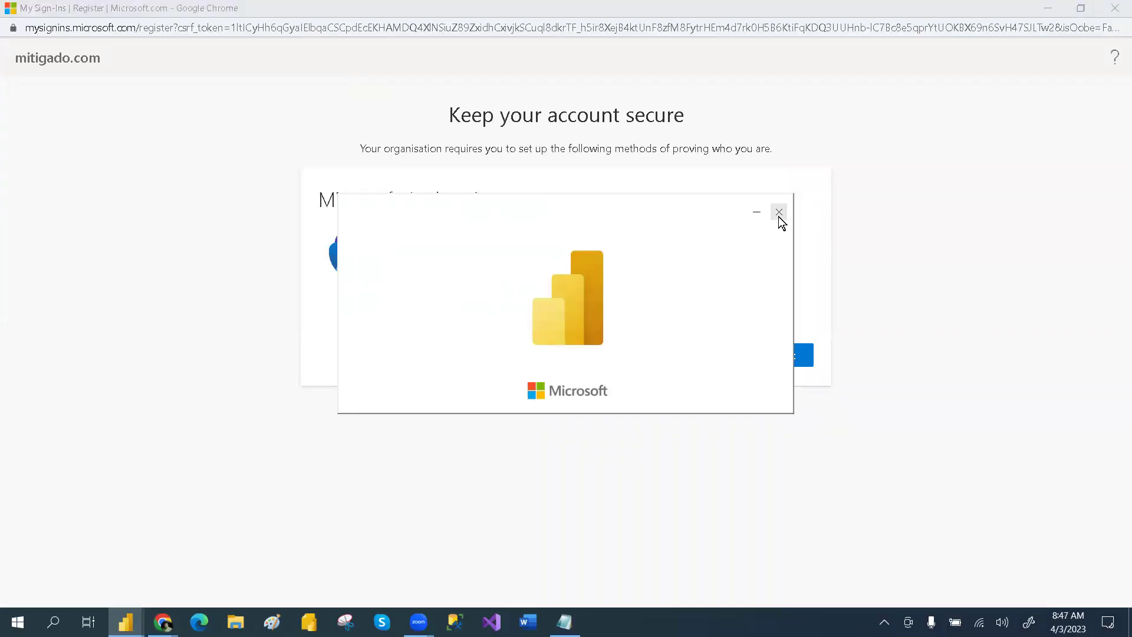
Dismiss the Power BI splash and finish registering Microsoft Authenticator as the default sign-in method.
{"action": "left_click", "coordinate": [758, 213]}
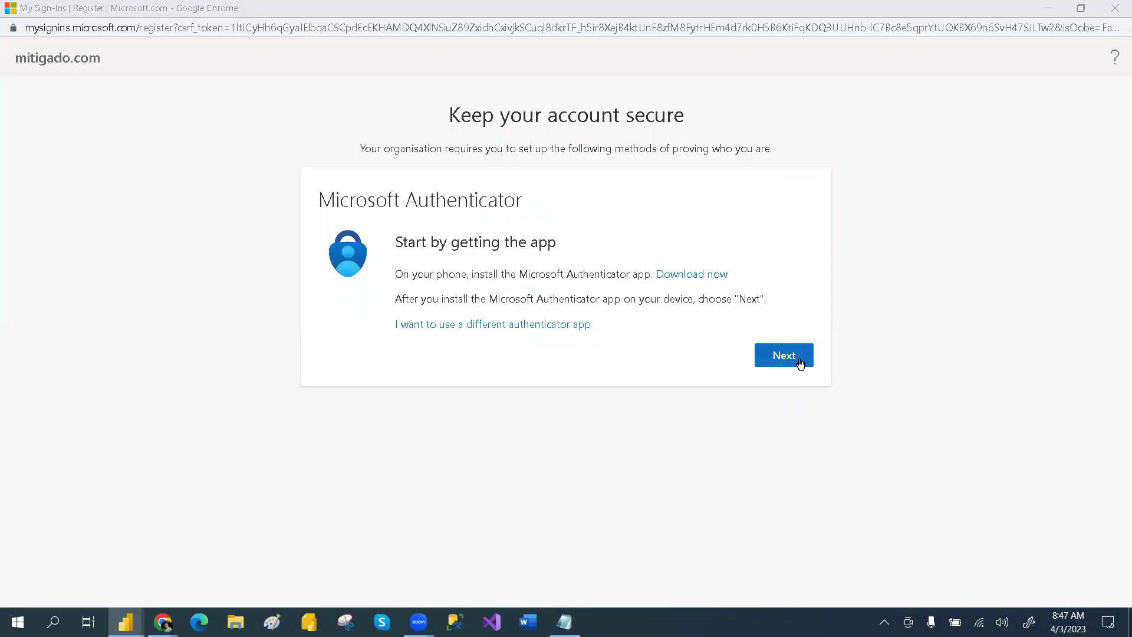
{"action": "left_click", "coordinate": [779, 223]}
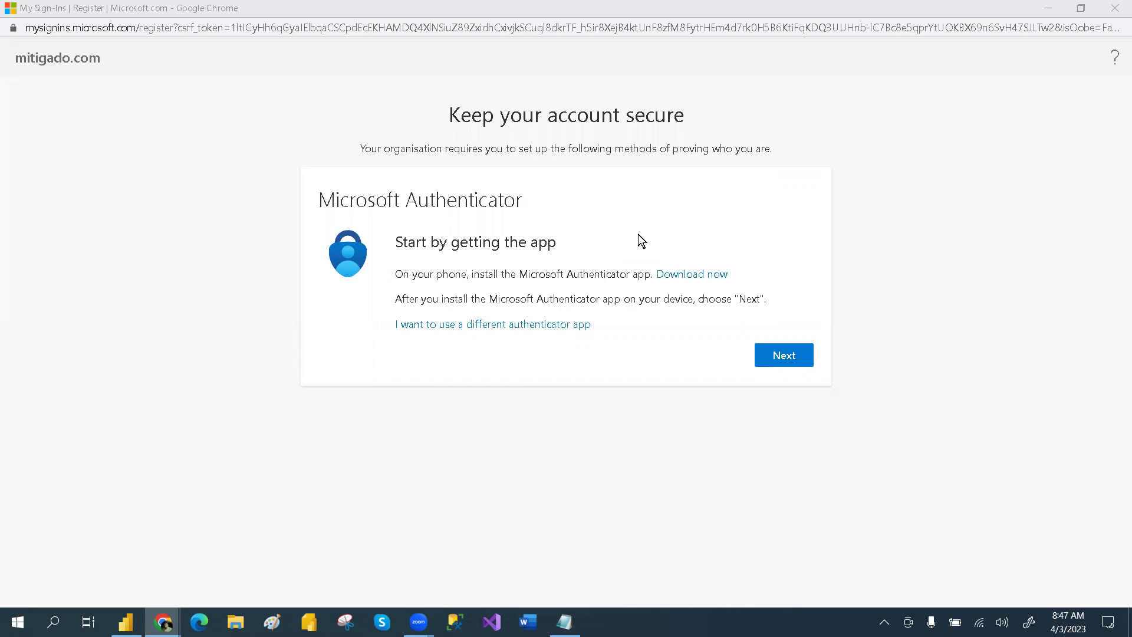
{"action": "left_click", "coordinate": [786, 354]}
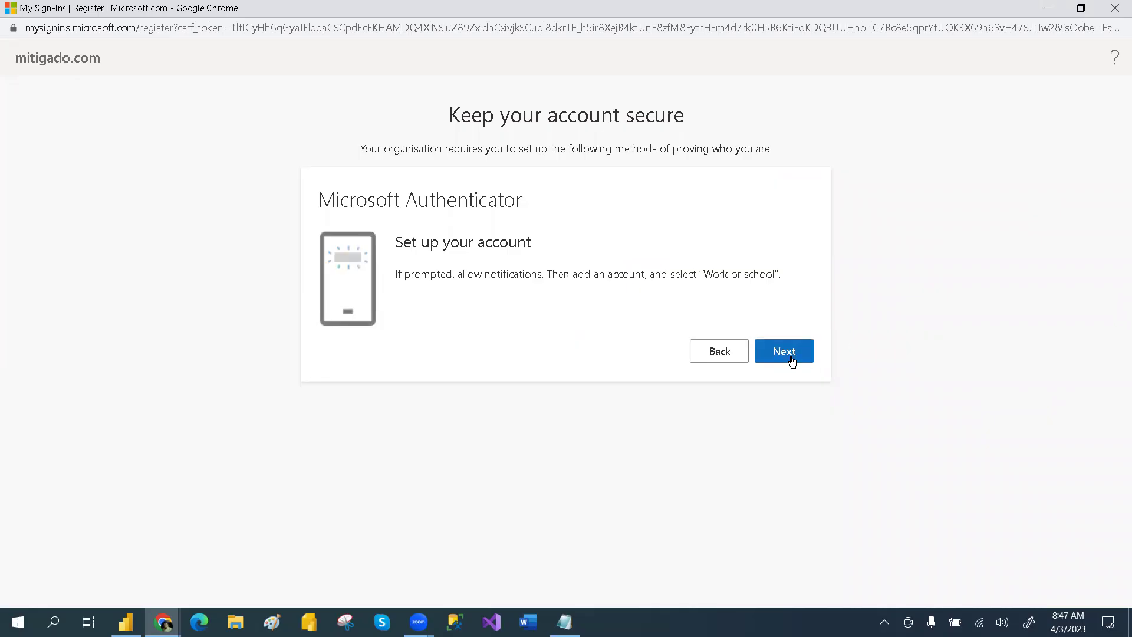
{"action": "left_click", "coordinate": [794, 361]}
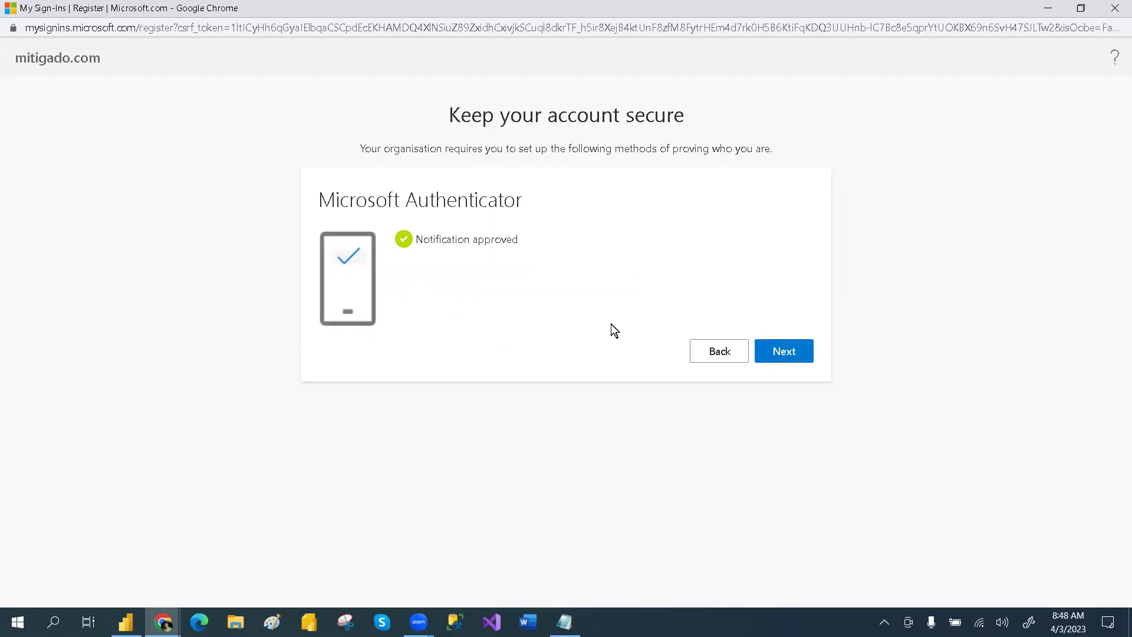
{"action": "left_click", "coordinate": [782, 351]}
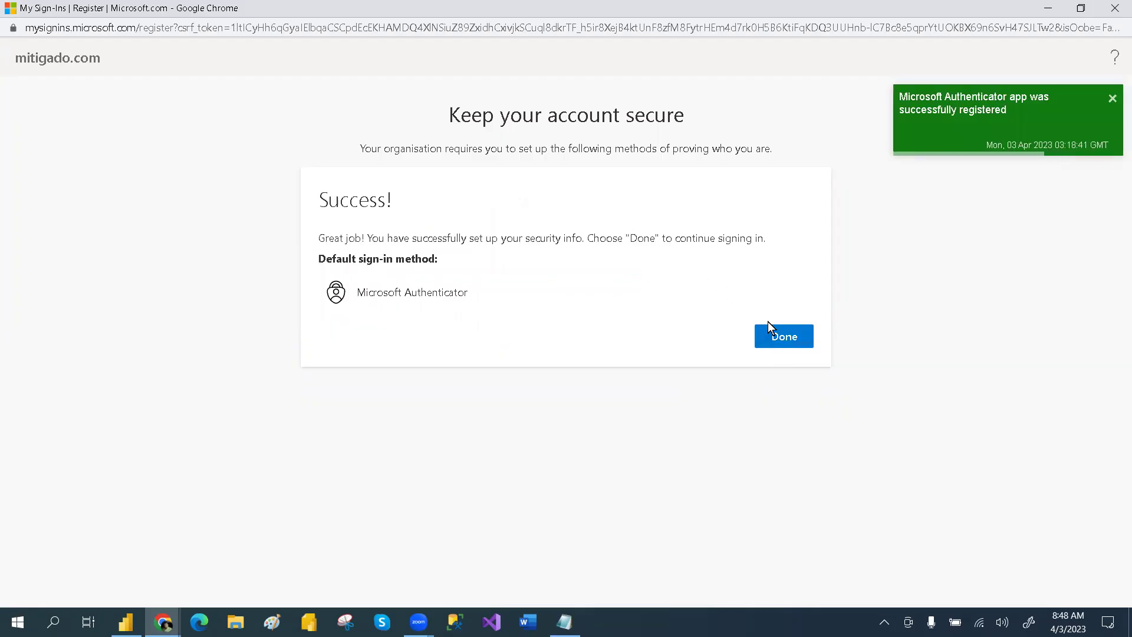
{"action": "left_click", "coordinate": [781, 336]}
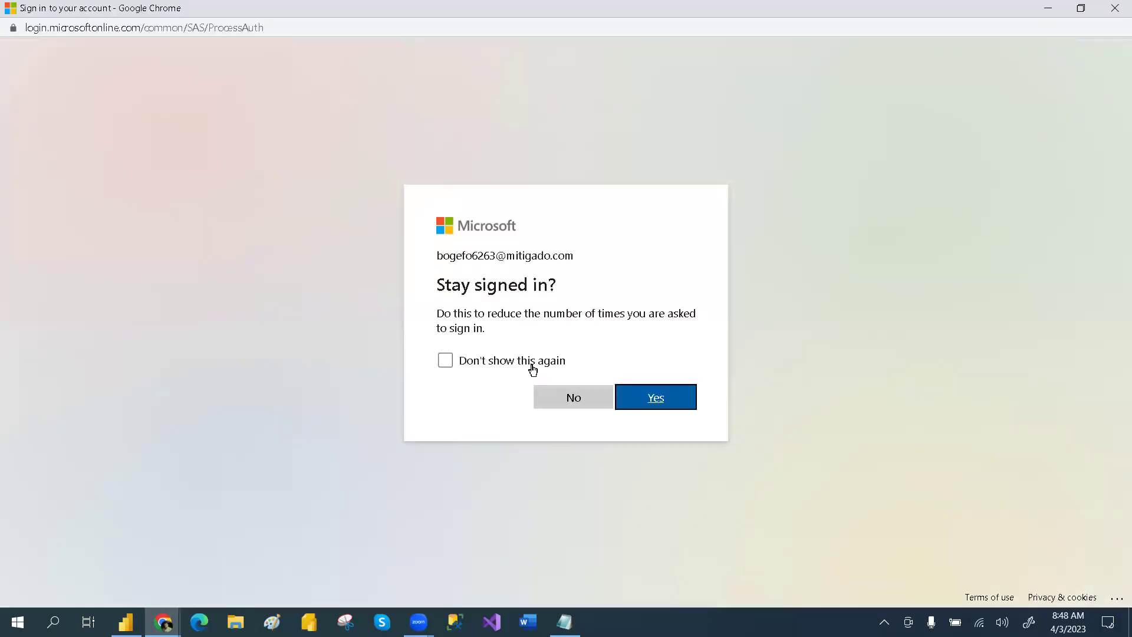
Stay signed in with 'Don't show this again' checked, then switch to Power BI Desktop.
{"action": "left_click", "coordinate": [555, 361]}
{"action": "left_click", "coordinate": [670, 402]}
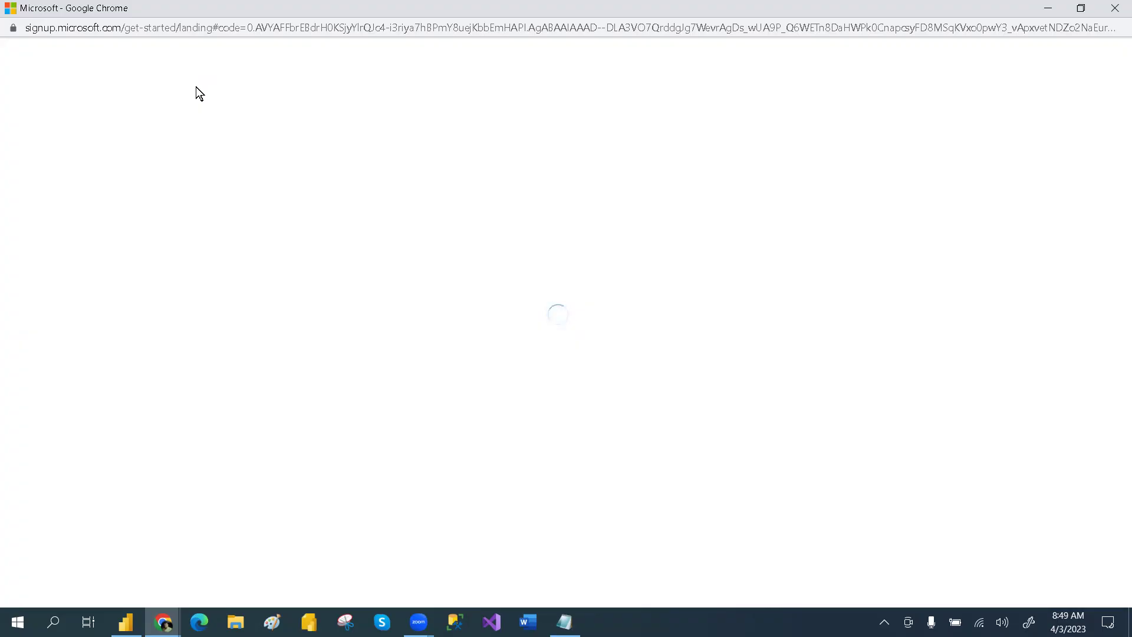
{"action": "left_click", "coordinate": [138, 575]}
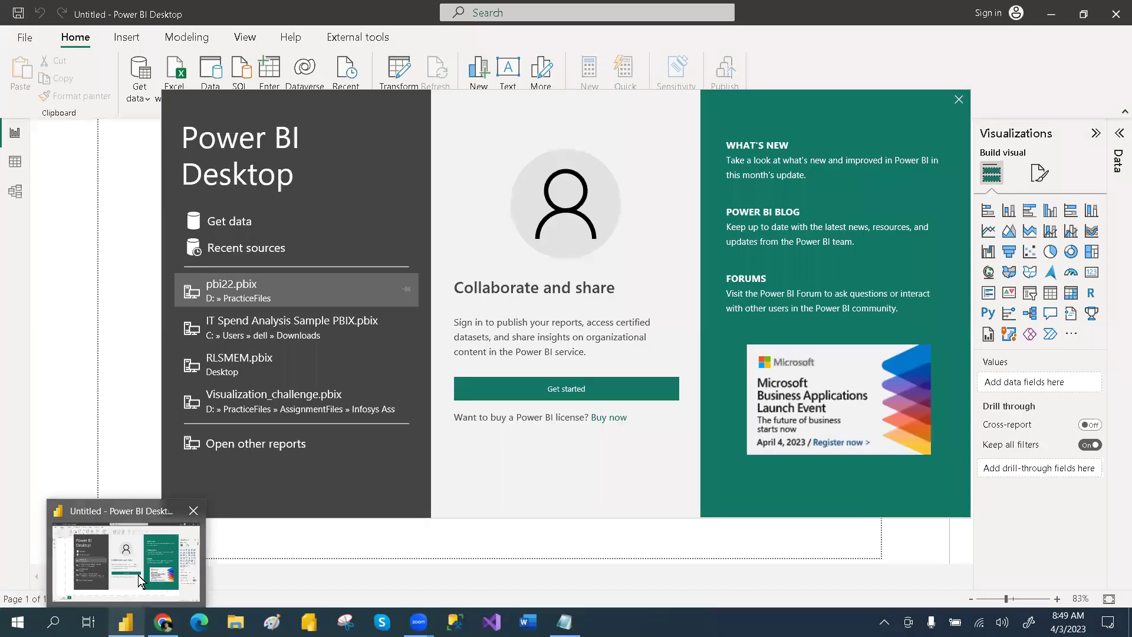
Dismiss the Power BI Desktop start screen, start signing in, and copy the temporary address from Temp Mail.
{"action": "left_click", "coordinate": [959, 100]}
{"action": "left_click", "coordinate": [1016, 15]}
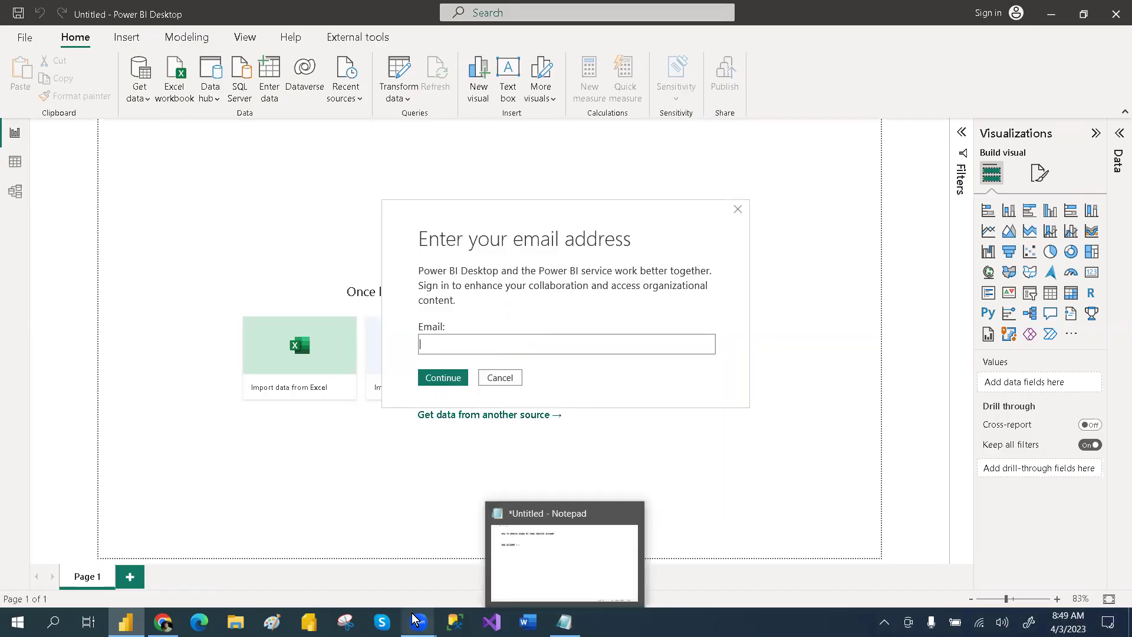
{"action": "left_click", "coordinate": [169, 620]}
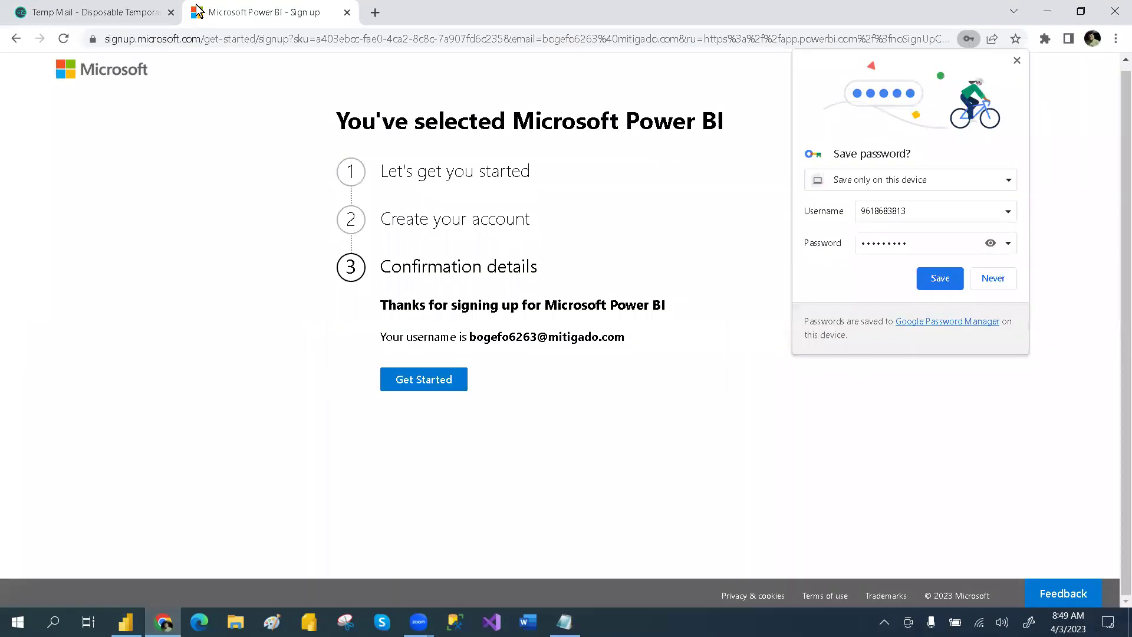
{"action": "left_click", "coordinate": [127, 12]}
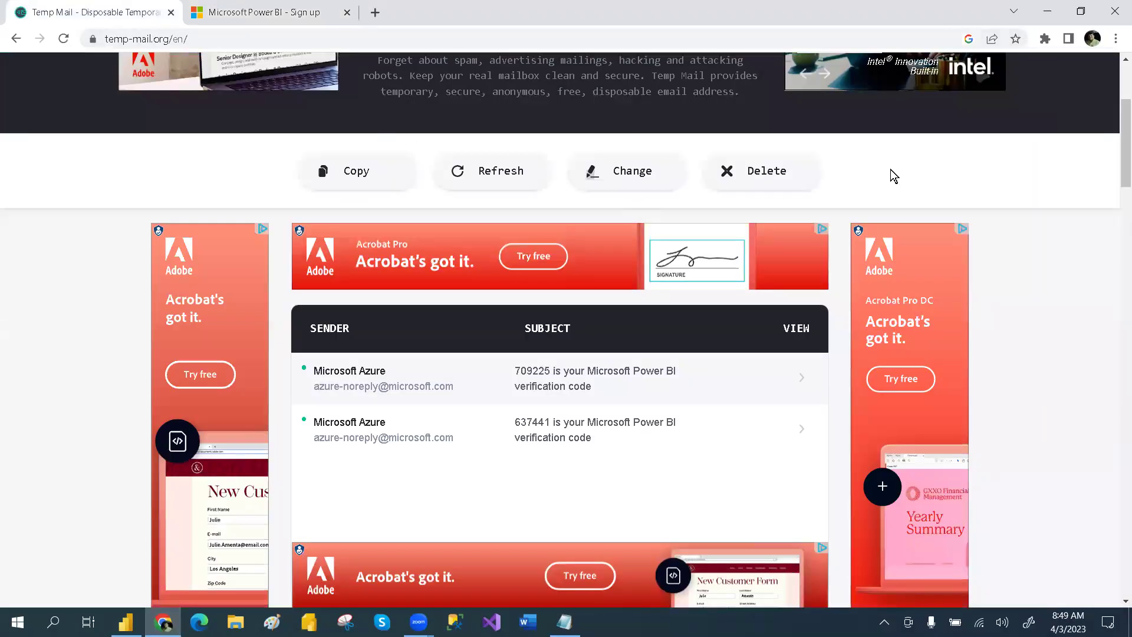
{"action": "left_click_drag", "start_coordinate": [1124, 186], "coordinate": [1124, 126]}
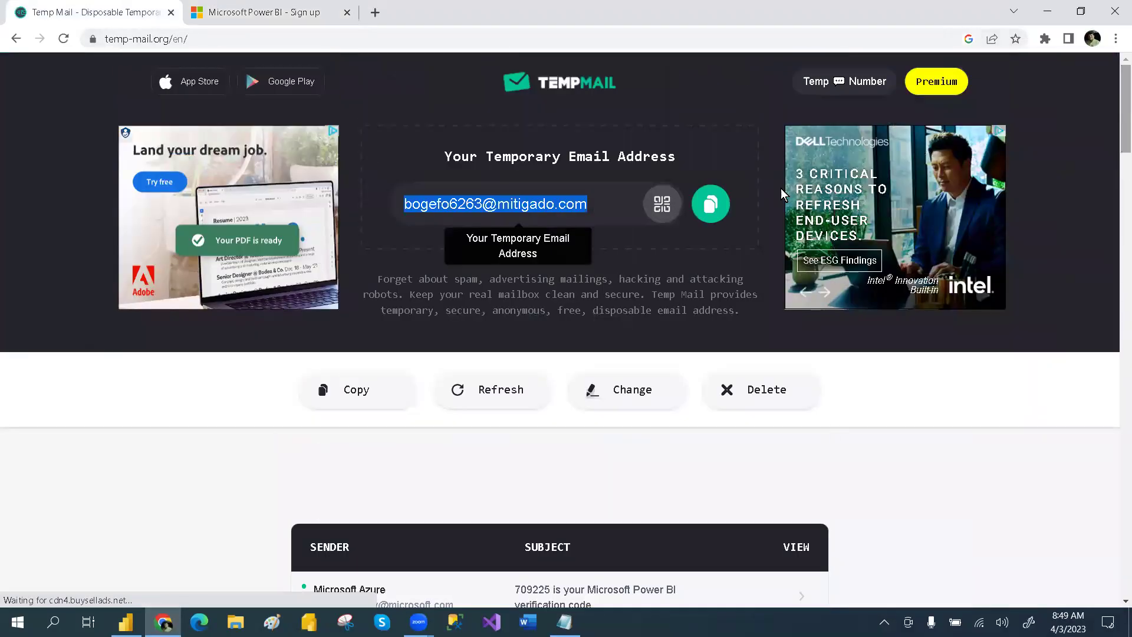
{"action": "left_click", "coordinate": [720, 207]}
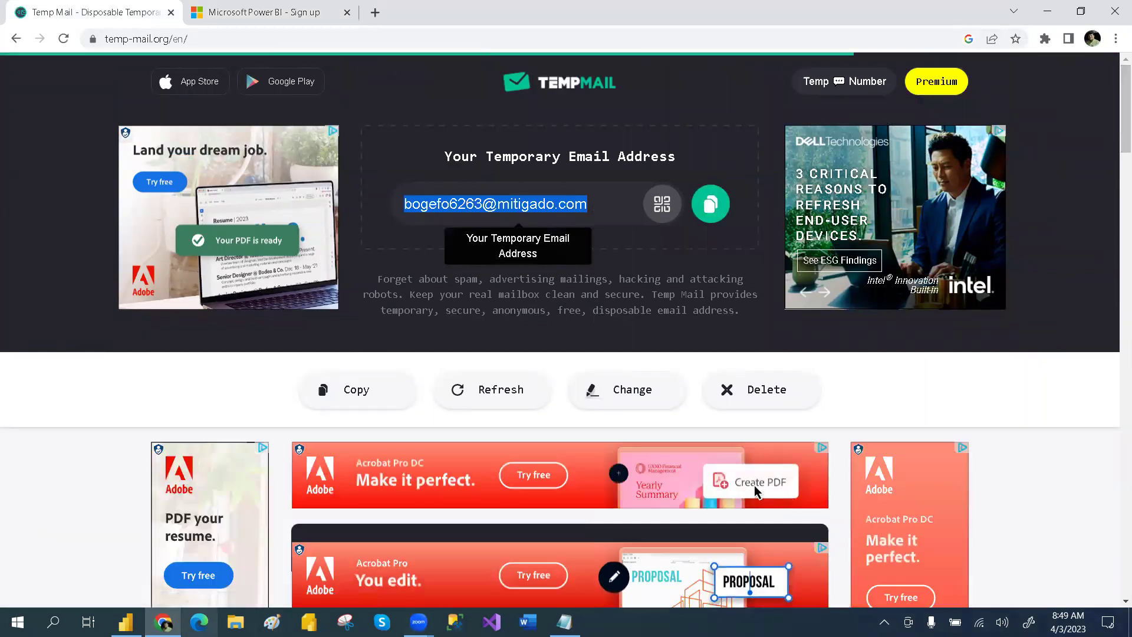
Paste the temporary address into Power BI Desktop's Email field and continue.
{"action": "mouse_move", "coordinate": [126, 620]}
{"action": "left_click", "coordinate": [126, 577]}
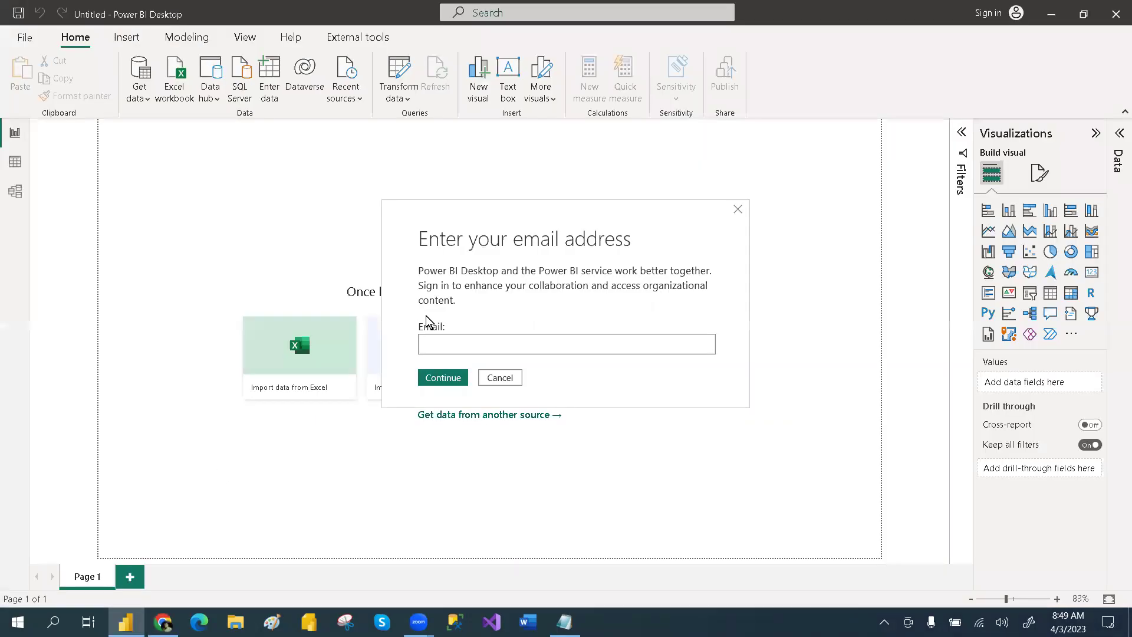
{"action": "left_click", "coordinate": [466, 344]}
{"action": "key", "text": "ctrl+v"}
{"action": "left_click", "coordinate": [443, 378]}
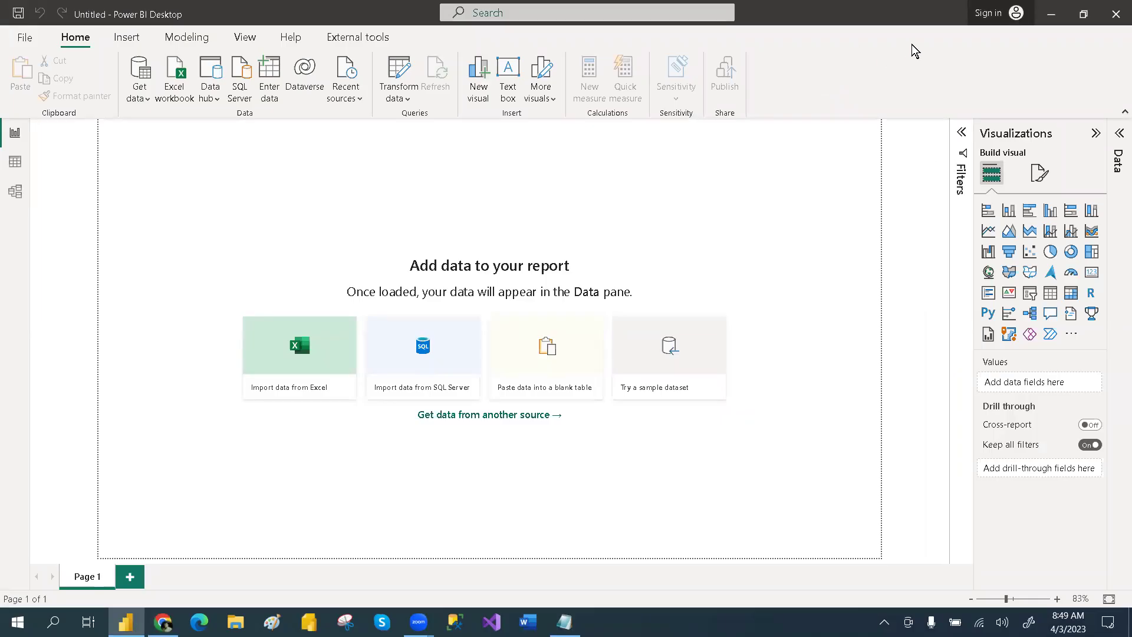
Switch from Power BI Desktop to the Notepad notes, leaving a briefly opened empty Edge window.
{"action": "key", "text": "alt+Tab"}
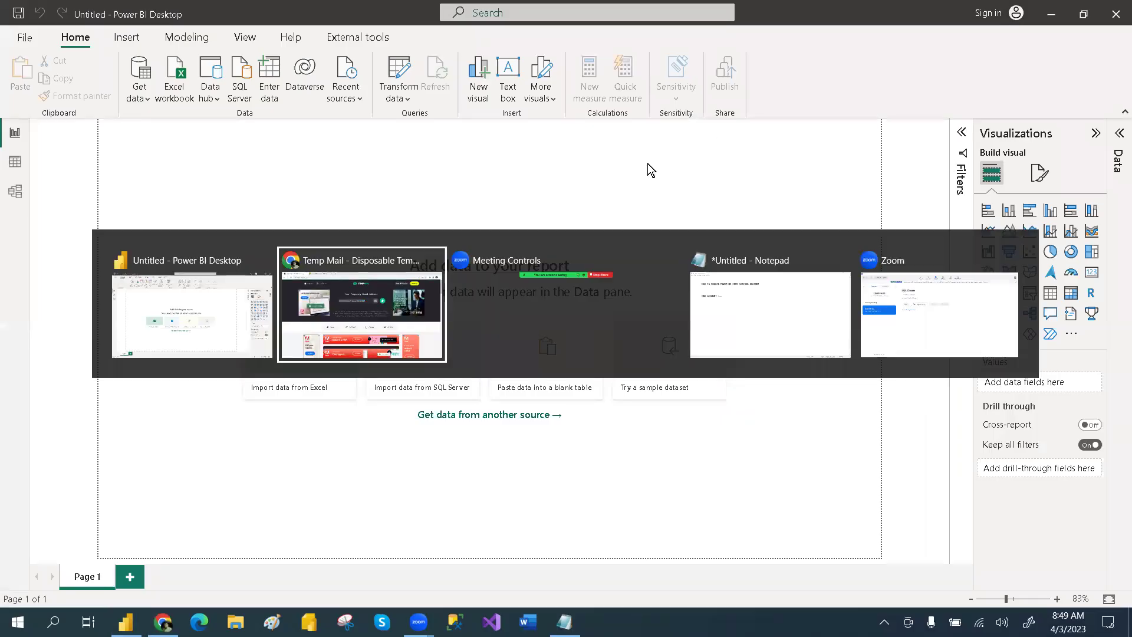
{"action": "key", "text": "alt+Tab"}
{"action": "key", "text": "alt+Tab"}
{"action": "key", "text": "alt+Tab"}
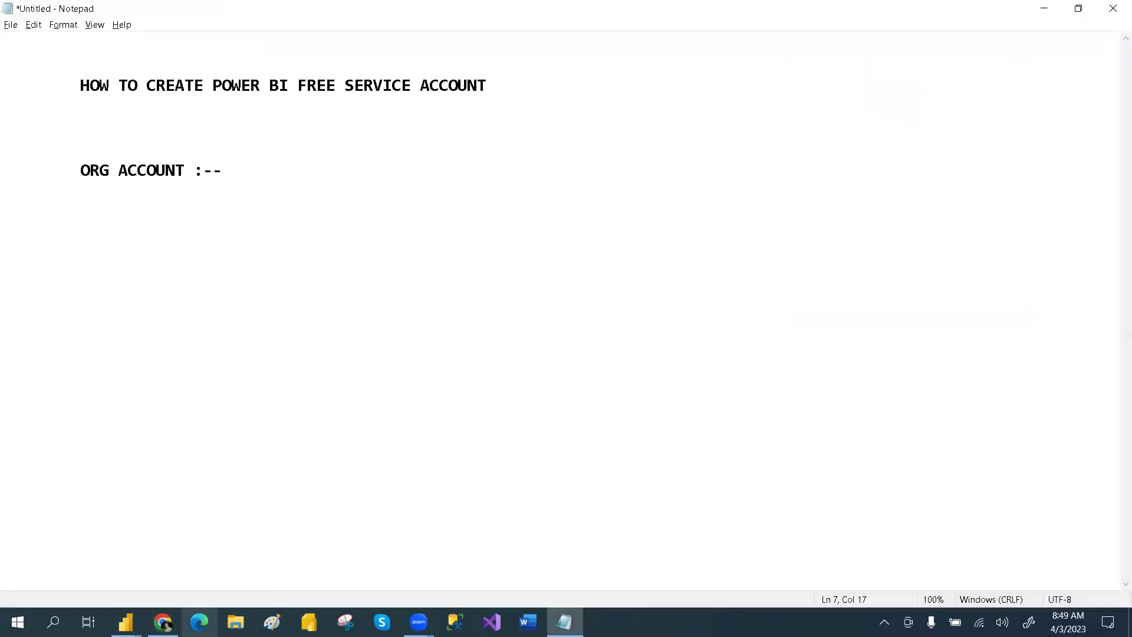
{"action": "left_click", "coordinate": [198, 621]}
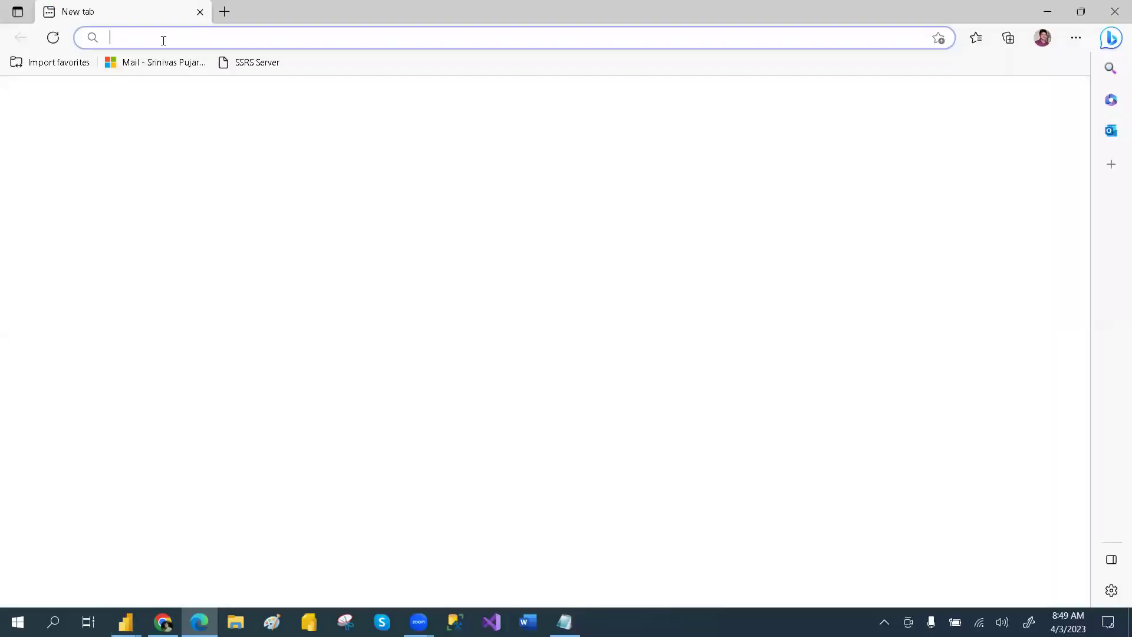
{"action": "key", "text": "alt+Tab"}
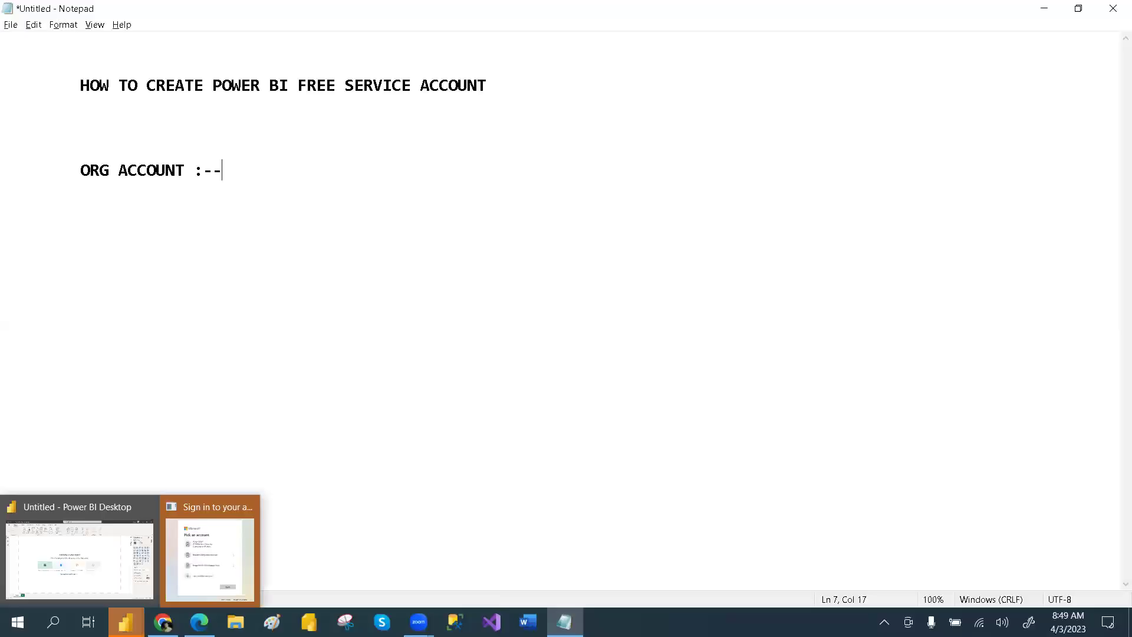
From the sign-up confirmation page, choose Get Started to open Power BI with the new account.
{"action": "mouse_move", "coordinate": [163, 622]}
{"action": "left_click", "coordinate": [164, 572]}
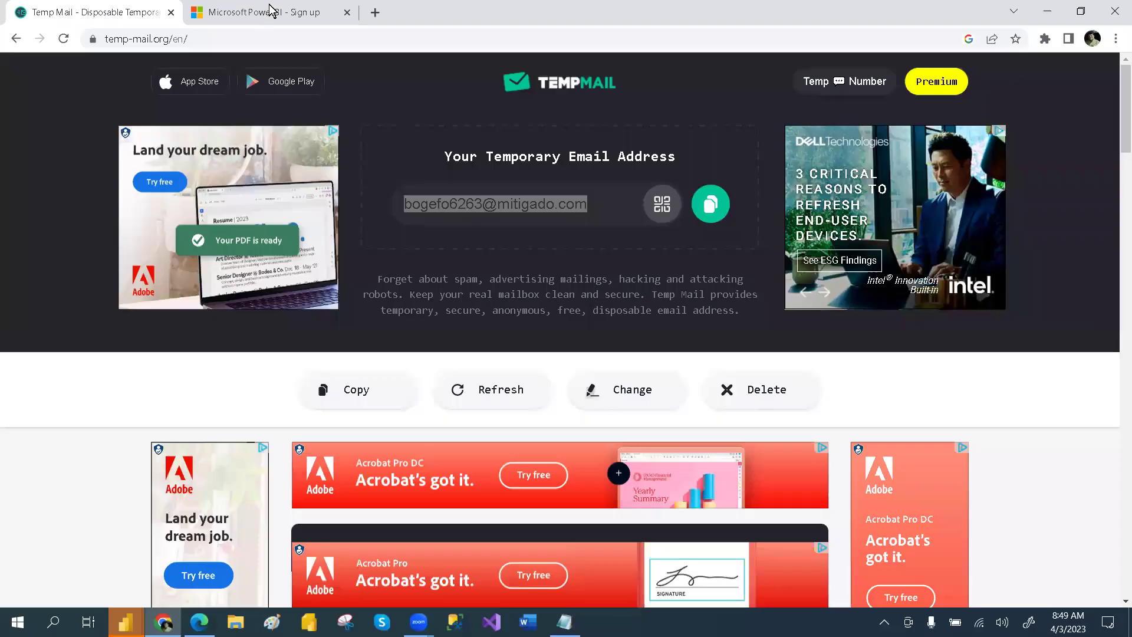
{"action": "left_click", "coordinate": [236, 24]}
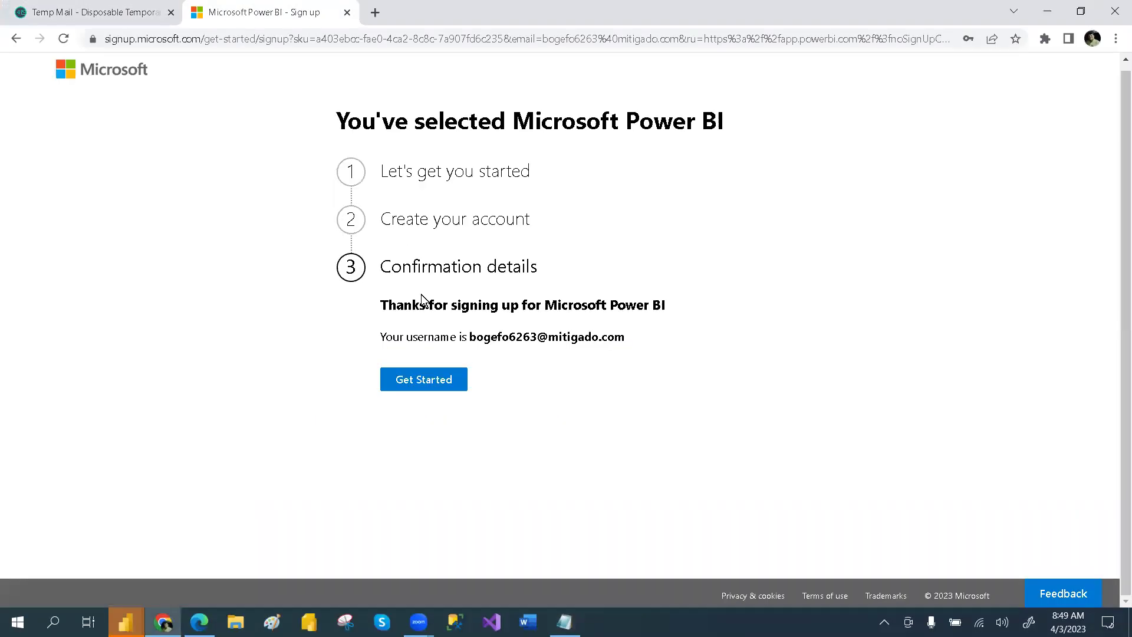
{"action": "left_click", "coordinate": [433, 391]}
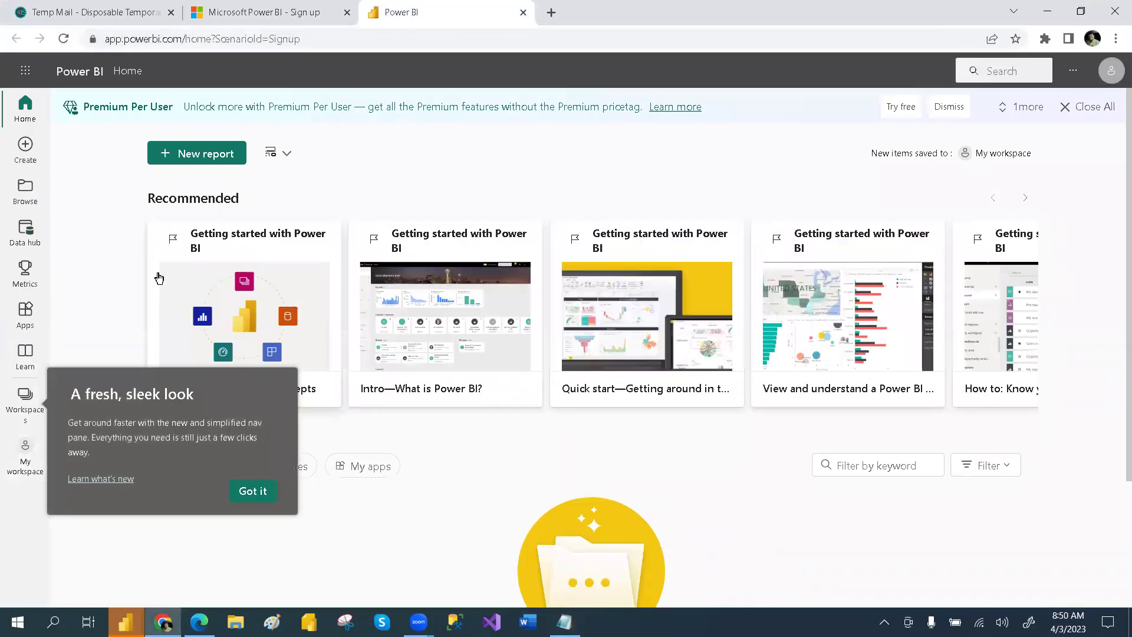
Confirm the Profile flyout shows a Free account licence, then bring back the desktop account picker.
{"action": "left_click", "coordinate": [1109, 74]}
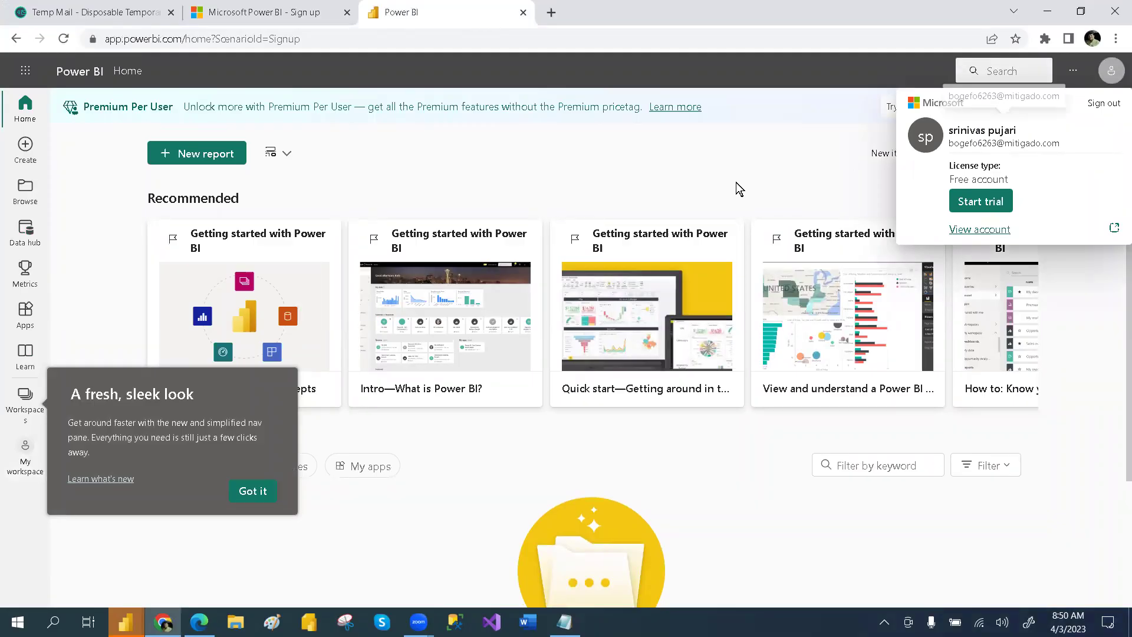
{"action": "key", "text": "Escape"}
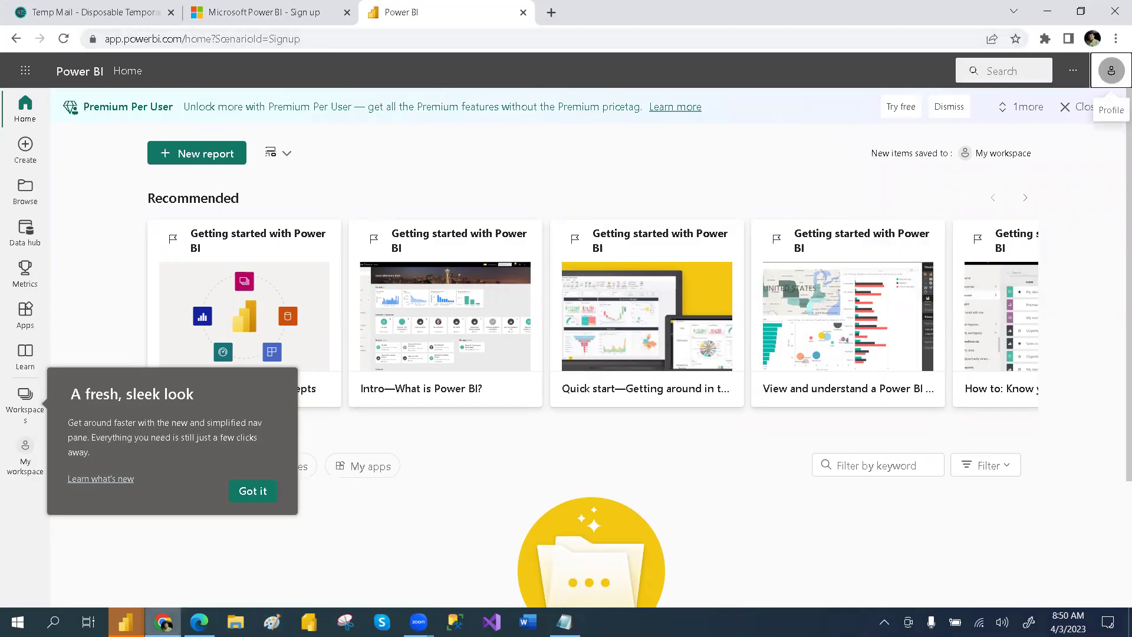
{"action": "mouse_move", "coordinate": [125, 622]}
{"action": "left_click", "coordinate": [179, 547]}
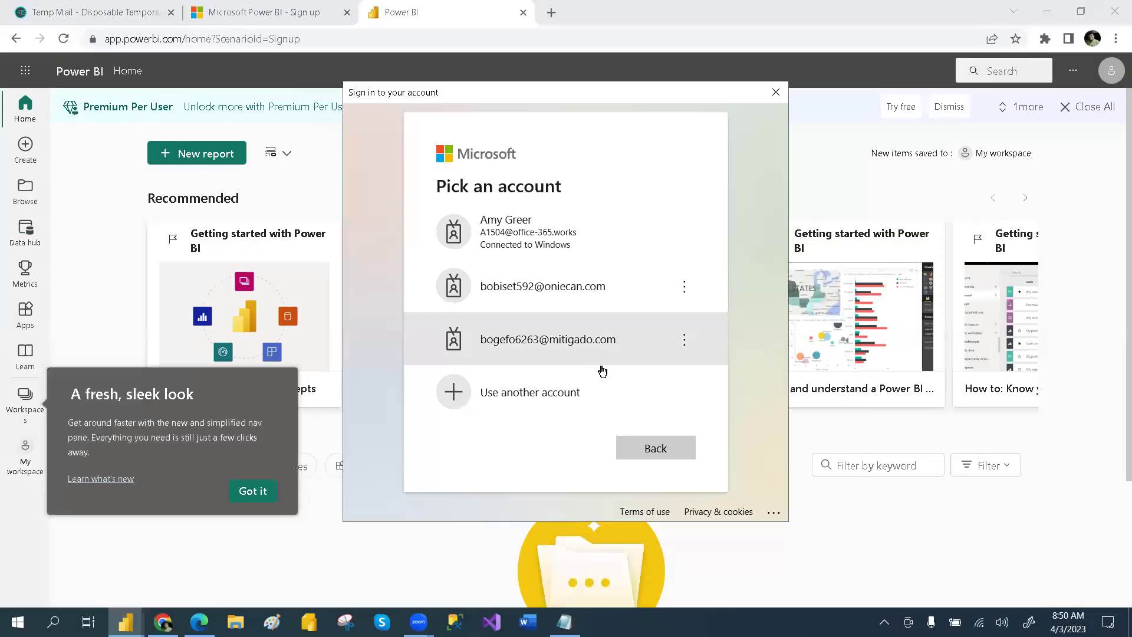
Paste the temporary email address into the Notepad notes.
{"action": "mouse_move", "coordinate": [418, 623]}
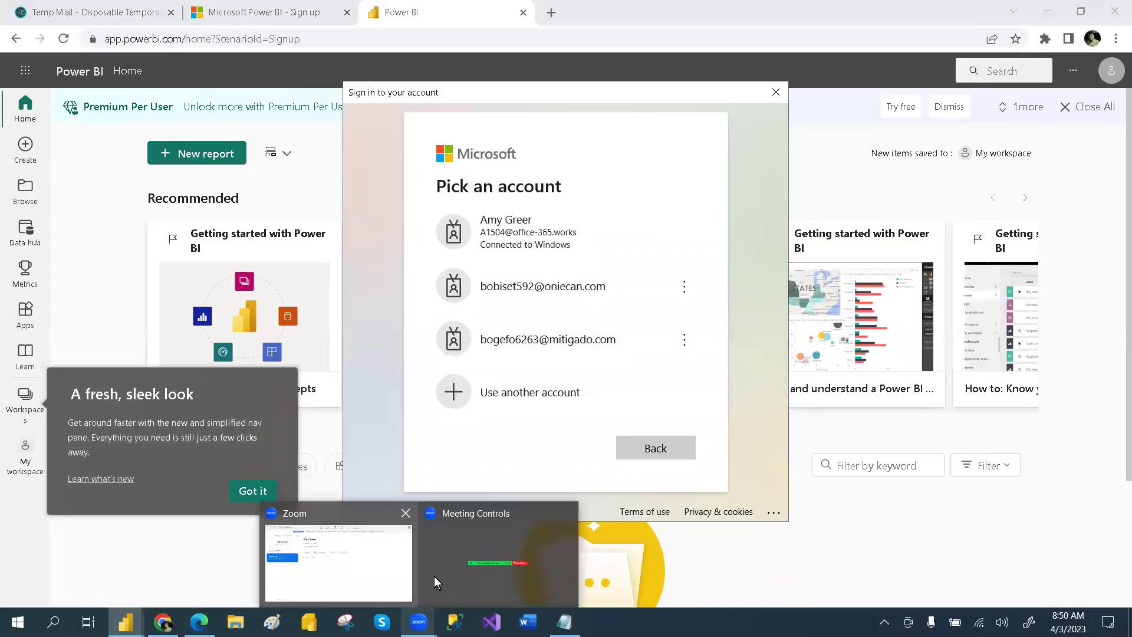
{"action": "left_click", "coordinate": [564, 622]}
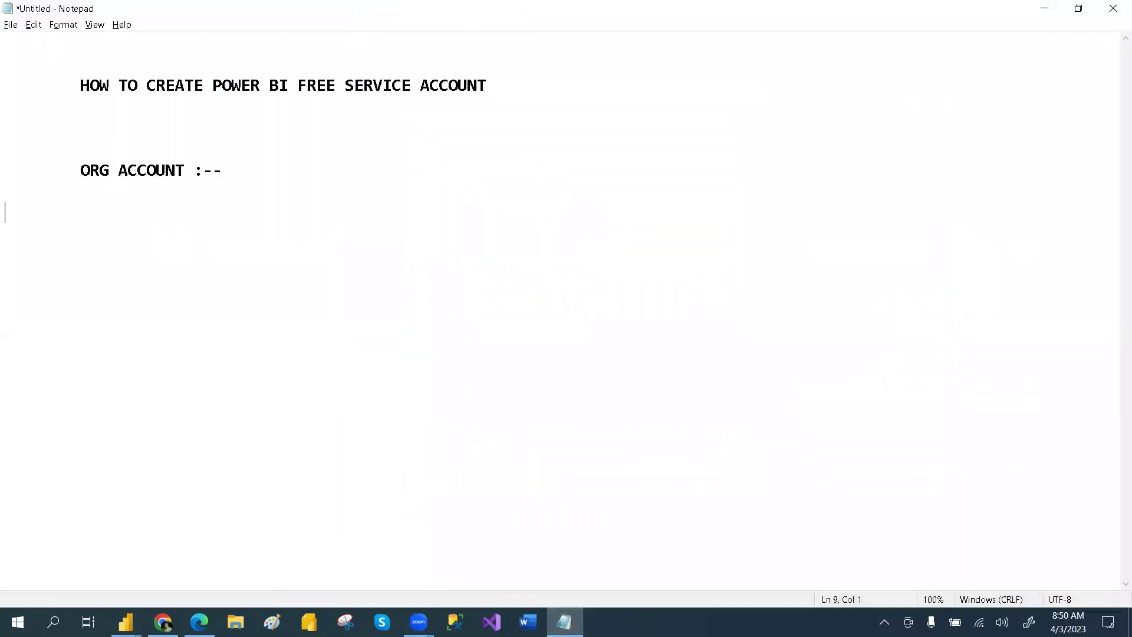
{"action": "key", "text": "ctrl+v"}
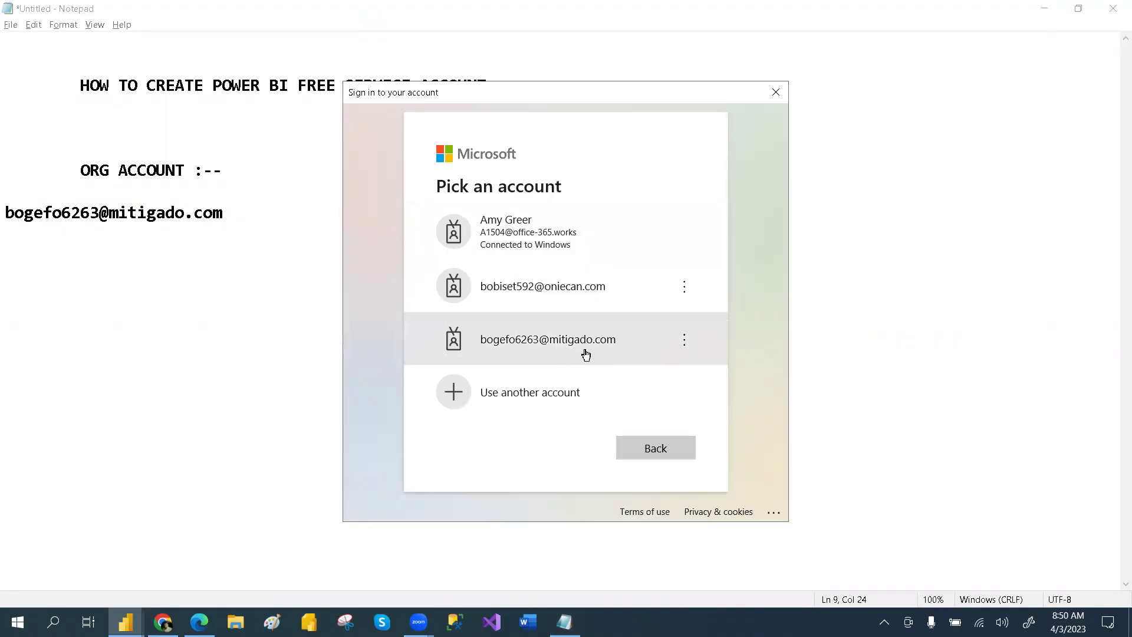
Pick the temporary account, enter its password to sign in, and return to Power BI Desktop.
{"action": "left_click", "coordinate": [586, 354]}
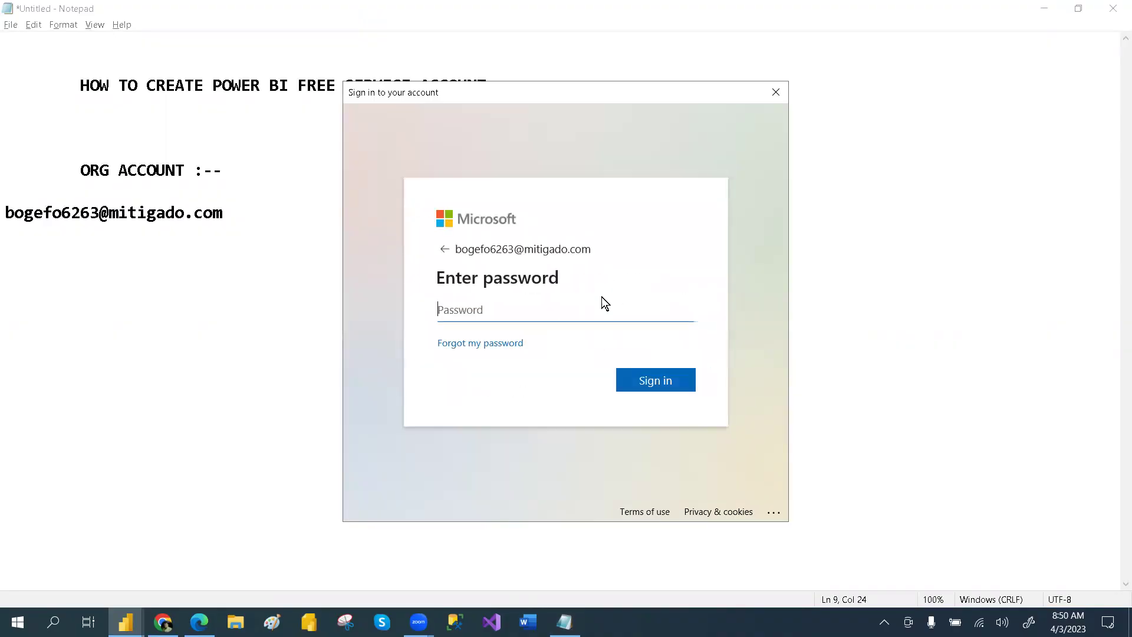
{"action": "type", "text": "••"}
{"action": "left_click", "coordinate": [645, 382]}
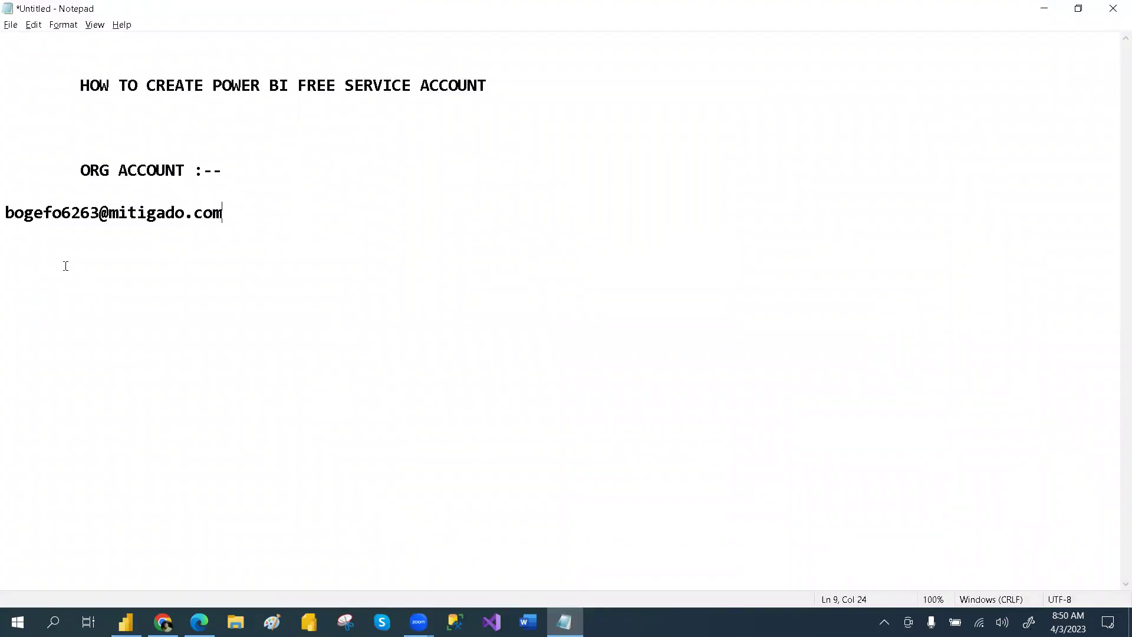
{"action": "mouse_move", "coordinate": [126, 622]}
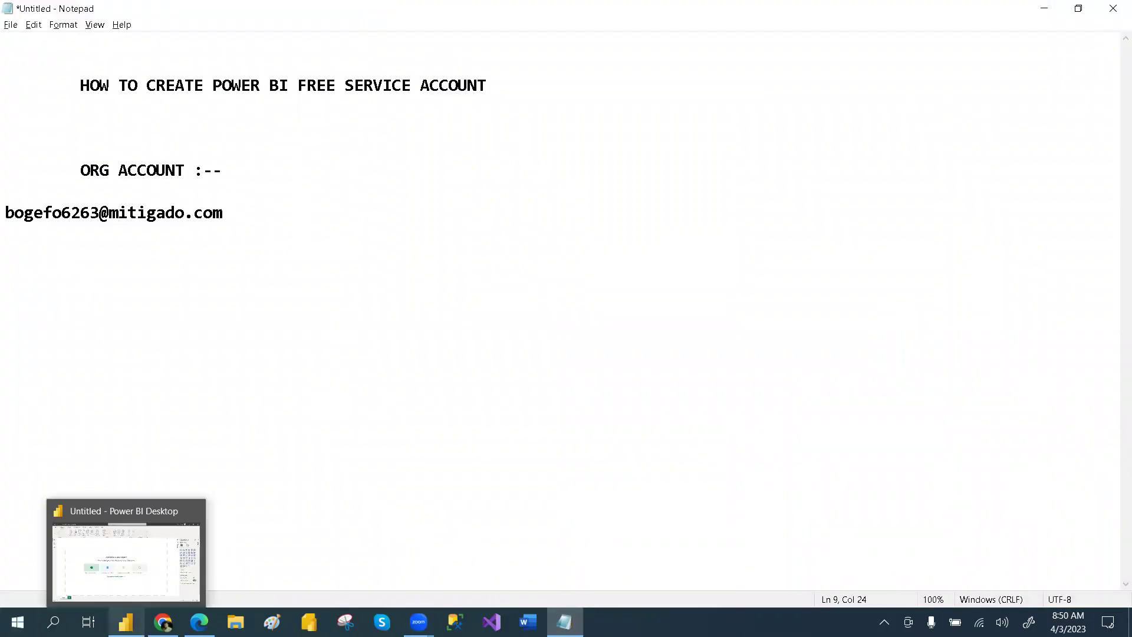
{"action": "left_click", "coordinate": [129, 554]}
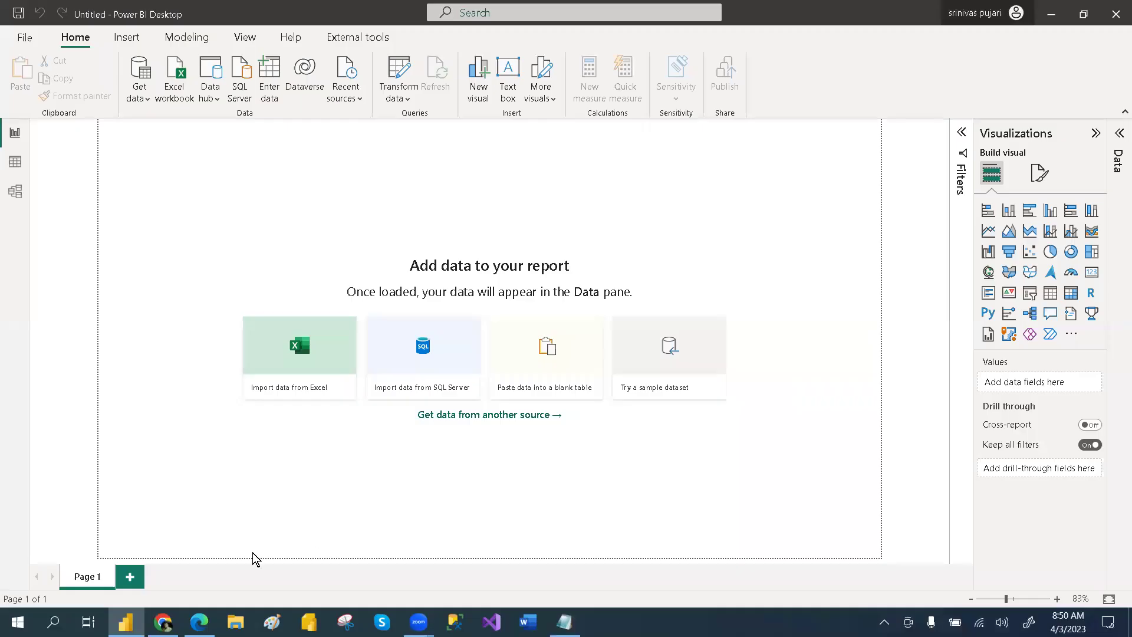
Try creating a new workspace in Power BI service and decline the Power BI Pro upgrade.
{"action": "mouse_move", "coordinate": [199, 623]}
{"action": "left_click", "coordinate": [163, 622]}
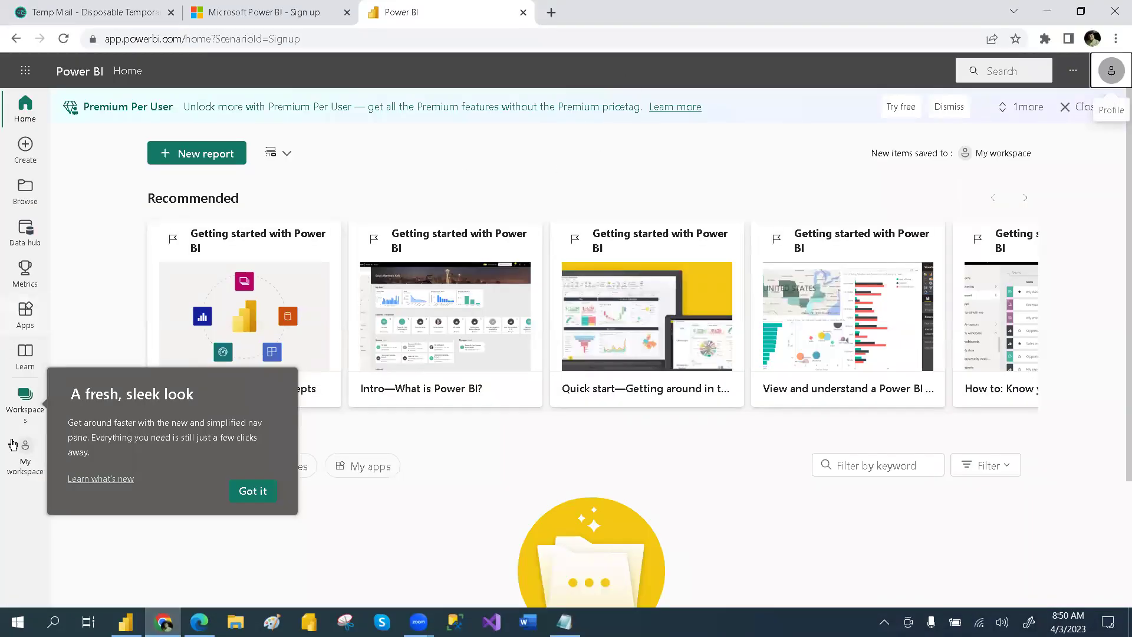
{"action": "left_click", "coordinate": [26, 401]}
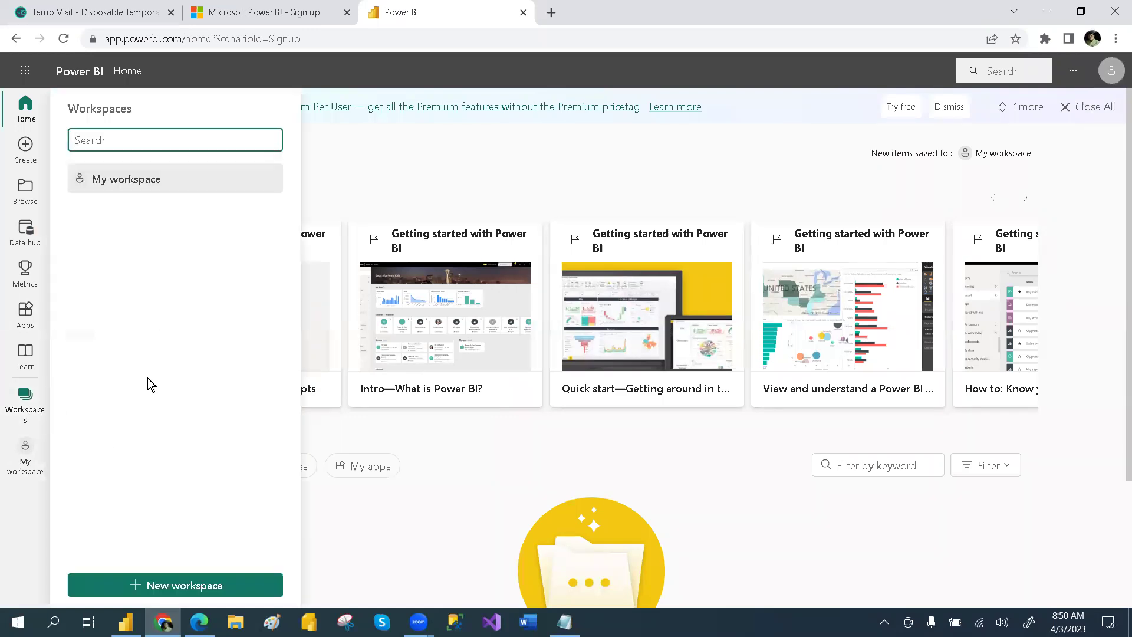
{"action": "left_click", "coordinate": [182, 584]}
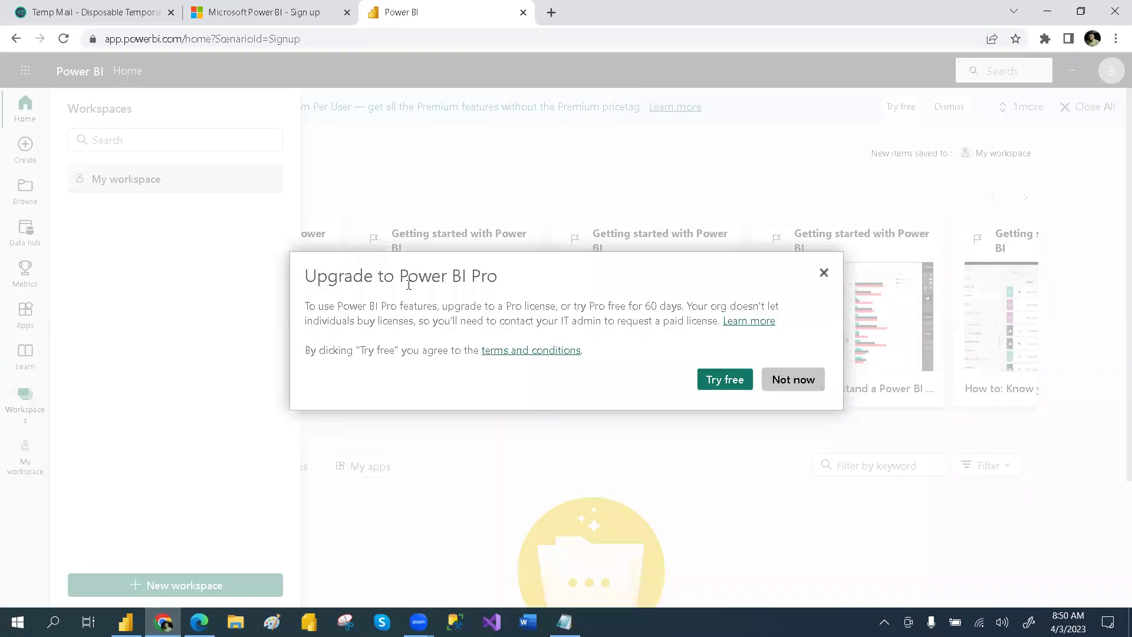
{"action": "left_click", "coordinate": [794, 380]}
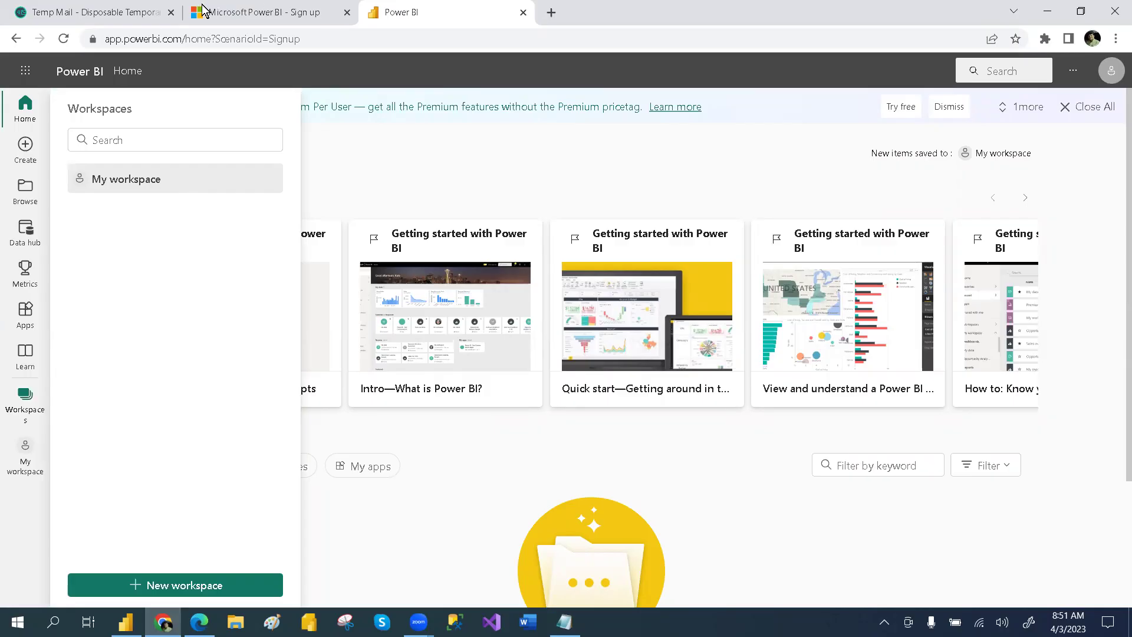
Check the Temp Mail inbox, close the workspaces list on Power BI home, and return to Desktop.
{"action": "left_click", "coordinate": [129, 10]}
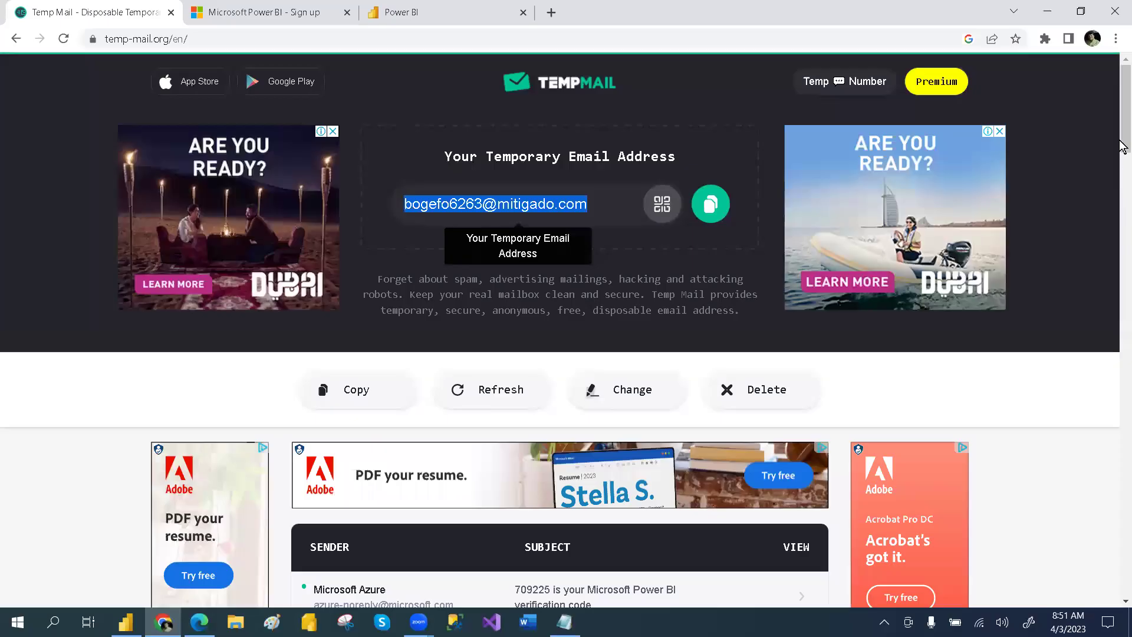
{"action": "scroll", "coordinate": [764, 300], "scroll_direction": "down", "scroll_amount": 6}
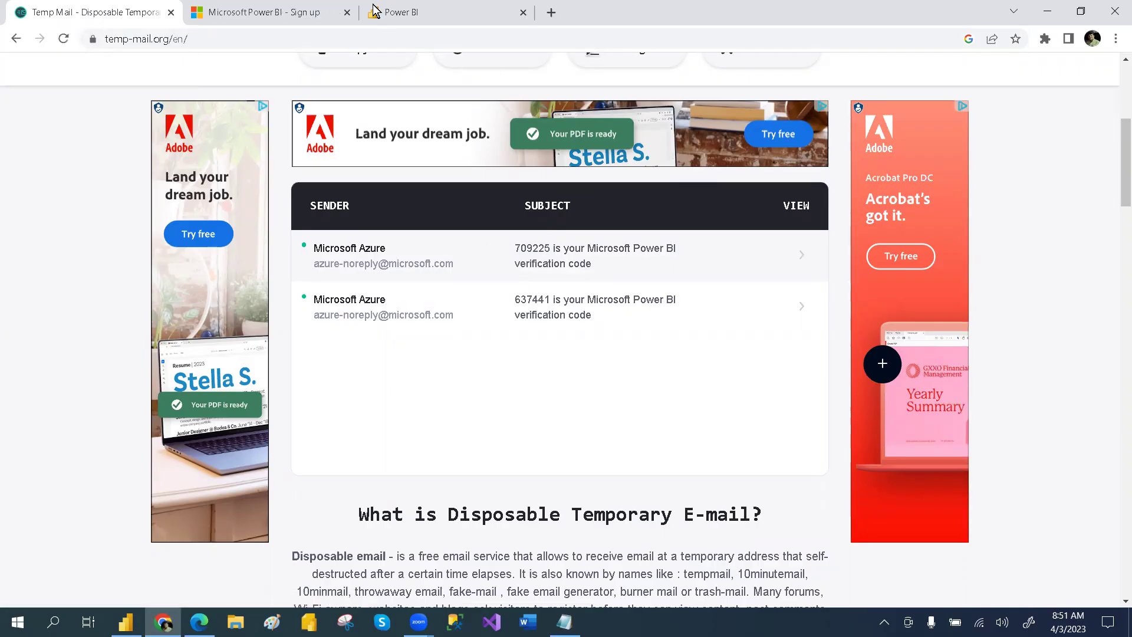
{"action": "left_click", "coordinate": [280, 9]}
{"action": "left_click", "coordinate": [430, 17]}
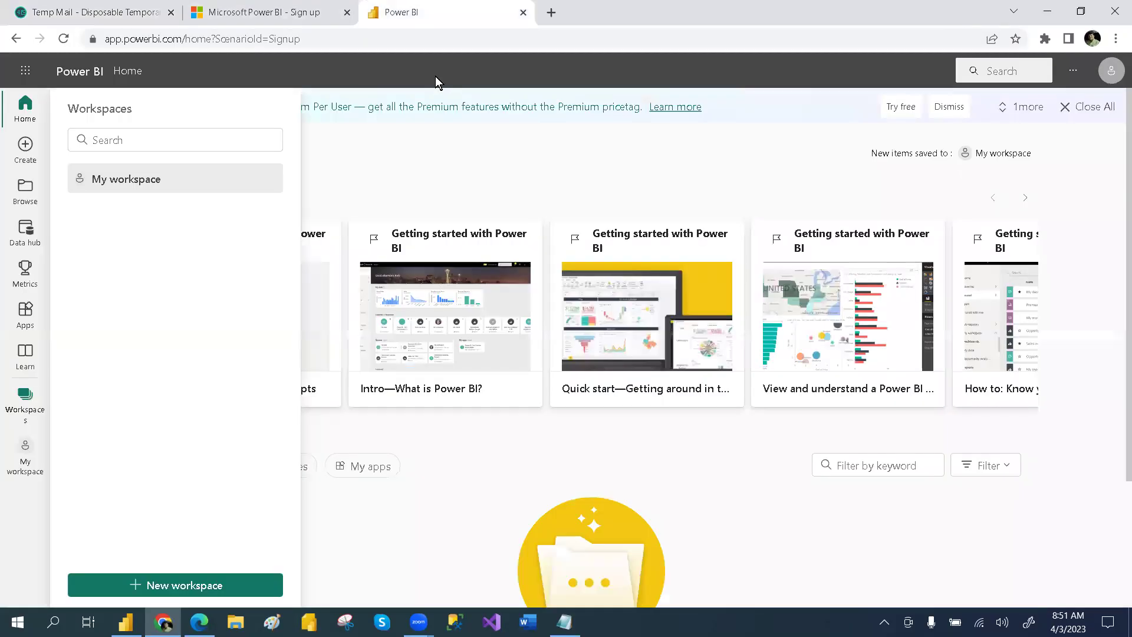
{"action": "left_click", "coordinate": [386, 178]}
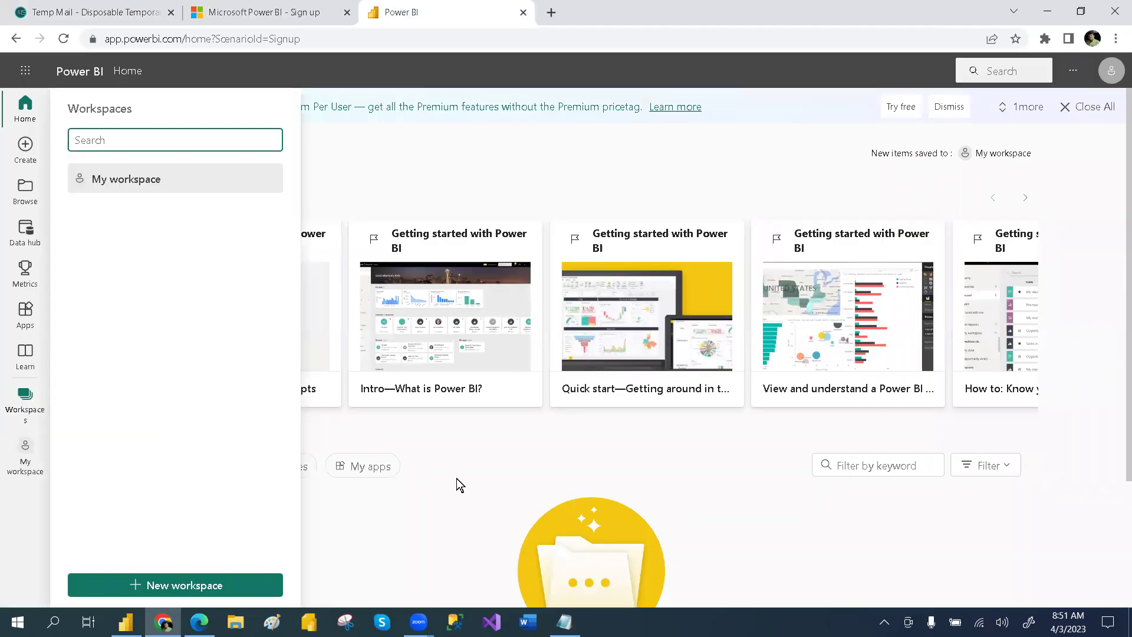
{"action": "left_click", "coordinate": [125, 622]}
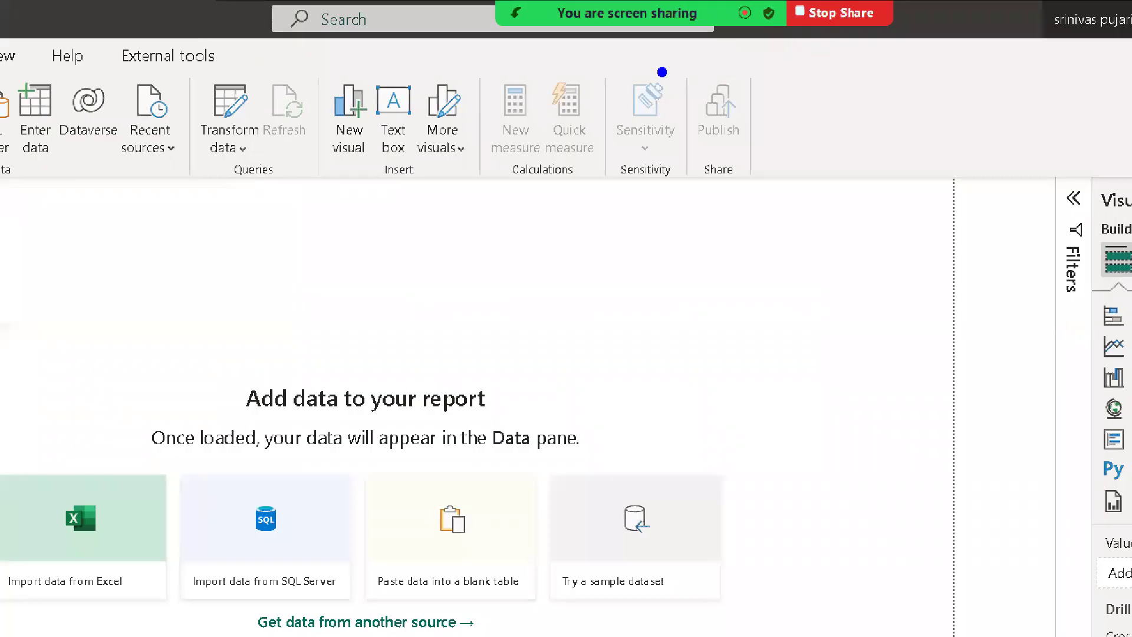
{"action": "left_click_drag", "start_coordinate": [671, 62], "coordinate": [759, 181]}
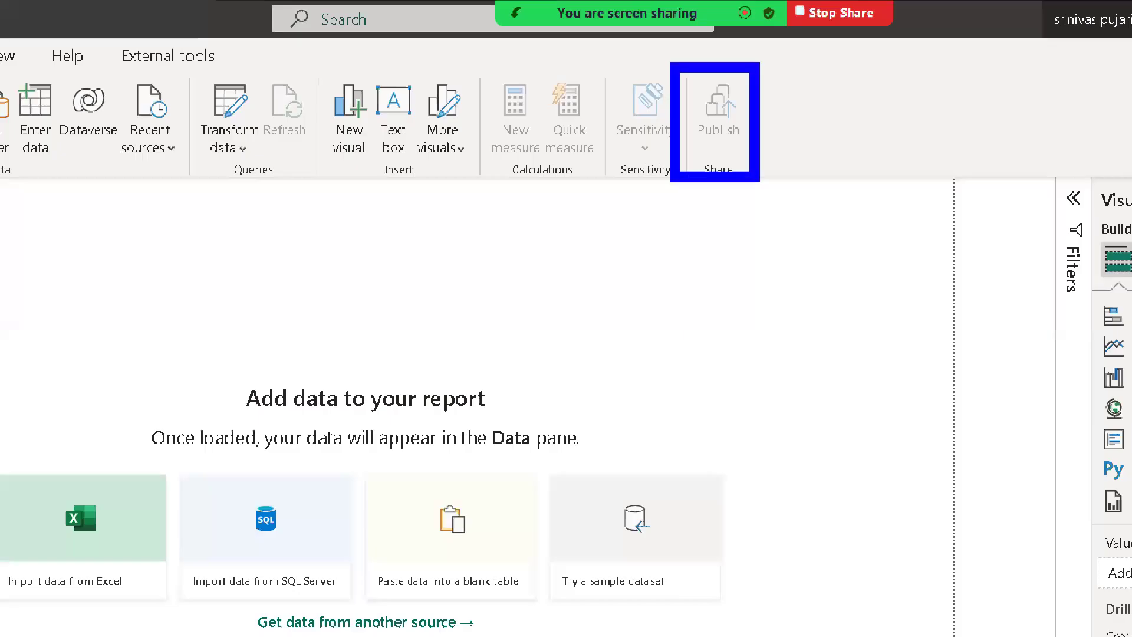
{"action": "left_click_drag", "start_coordinate": [575, 401], "coordinate": [685, 172]}
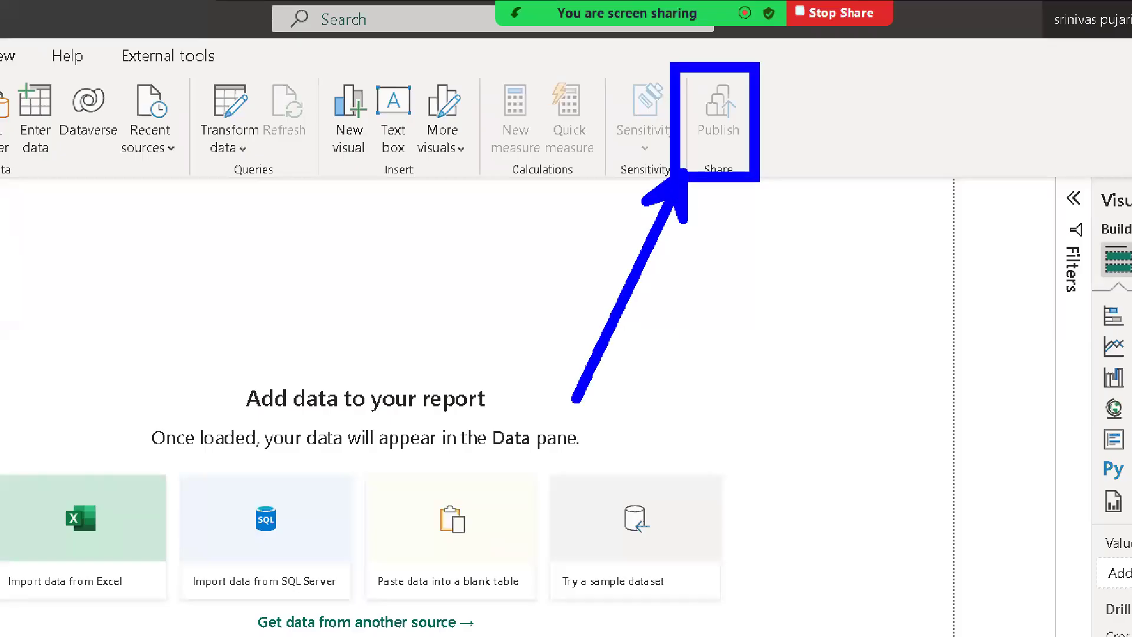